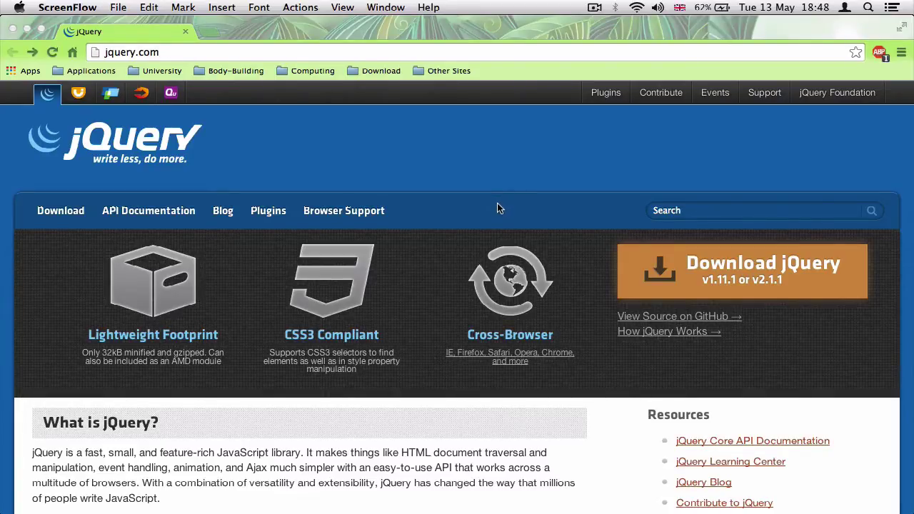
Open jqueryui.com from the jQuery top bar and scroll through its widget and effect lists.
scroll(497, 203, "down", 5)
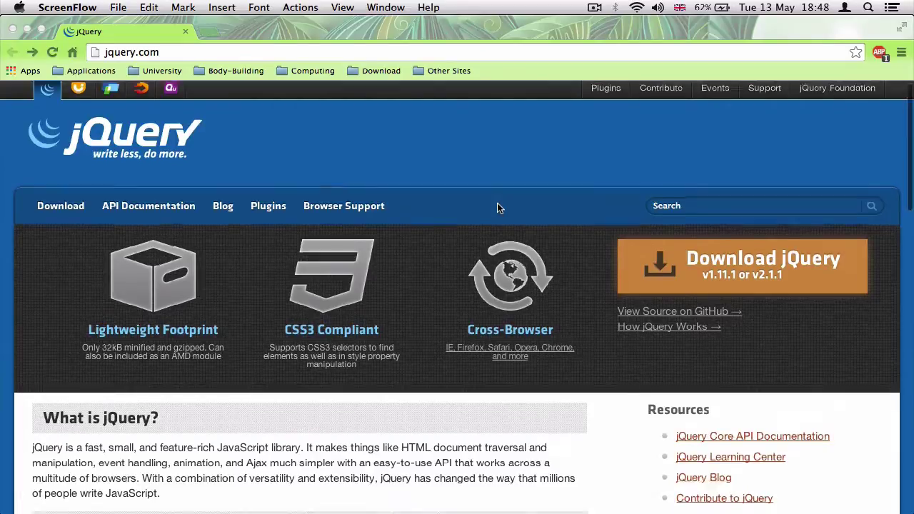
scroll(497, 203, "up", 5)
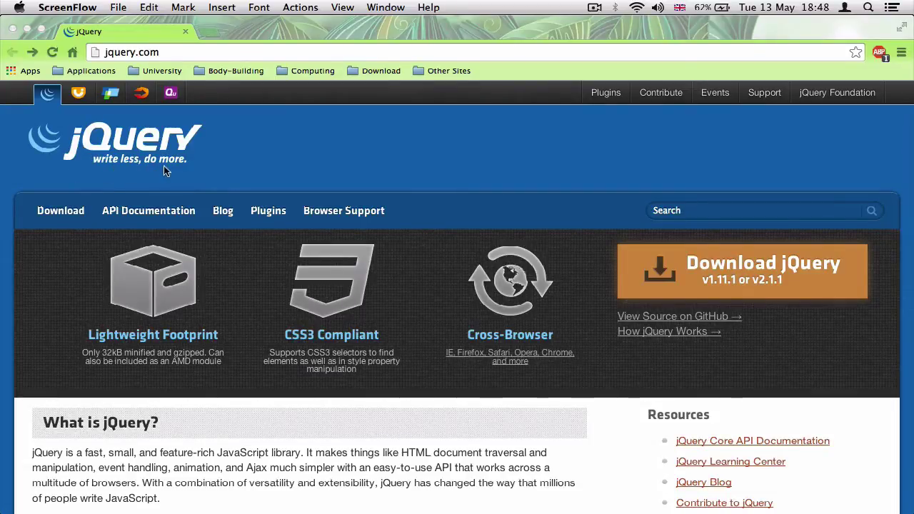
left_click(79, 94)
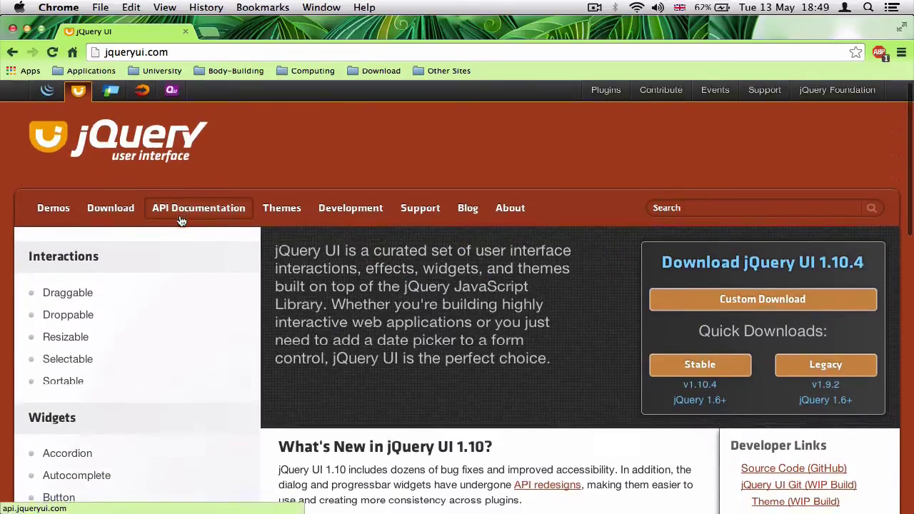
scroll(179, 220, "down", 3)
scroll(179, 220, "up", 3)
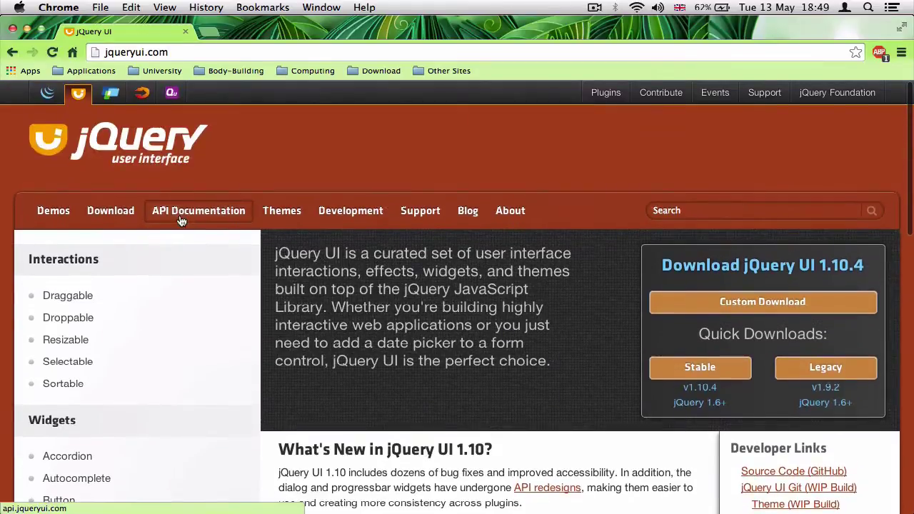
scroll(352, 350, "down", 12)
scroll(353, 353, "up", 3)
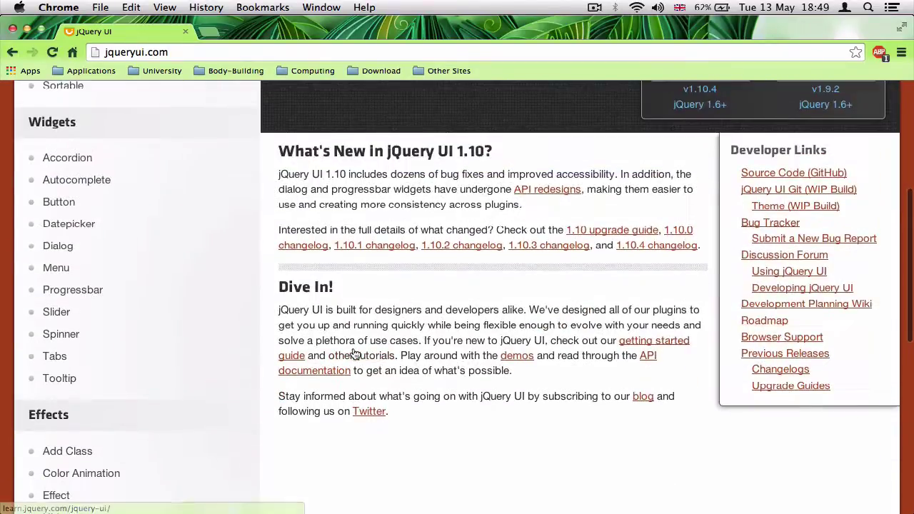
scroll(127, 296, "down", 4)
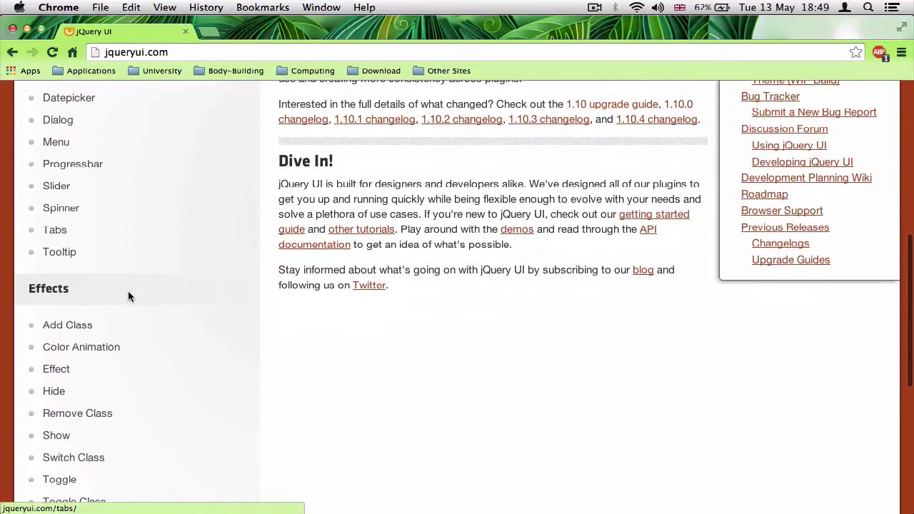
scroll(128, 290, "down", 2)
scroll(129, 296, "down", 5)
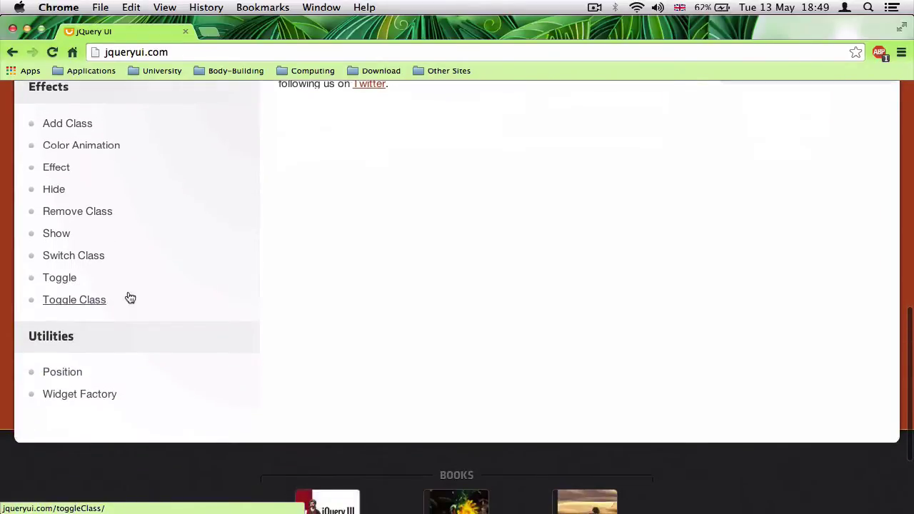
scroll(128, 295, "up", 9)
scroll(126, 294, "up", 2)
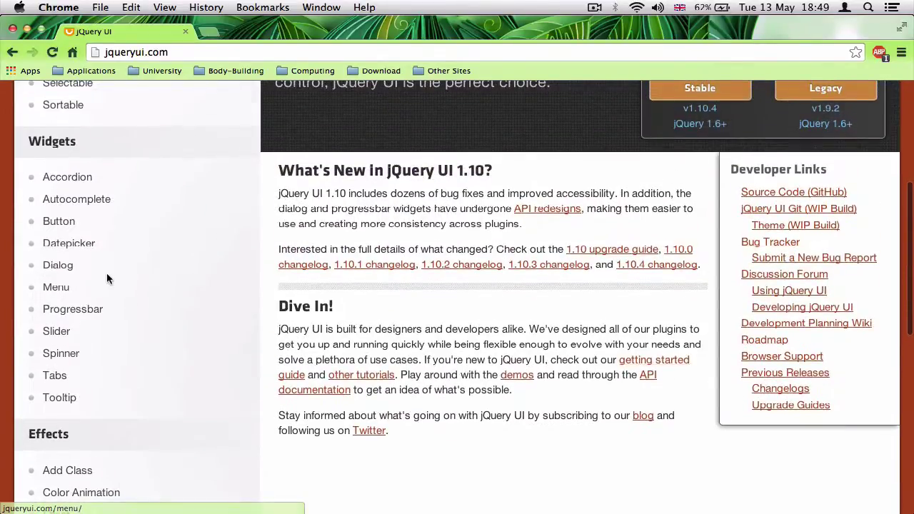
scroll(106, 273, "up", 1)
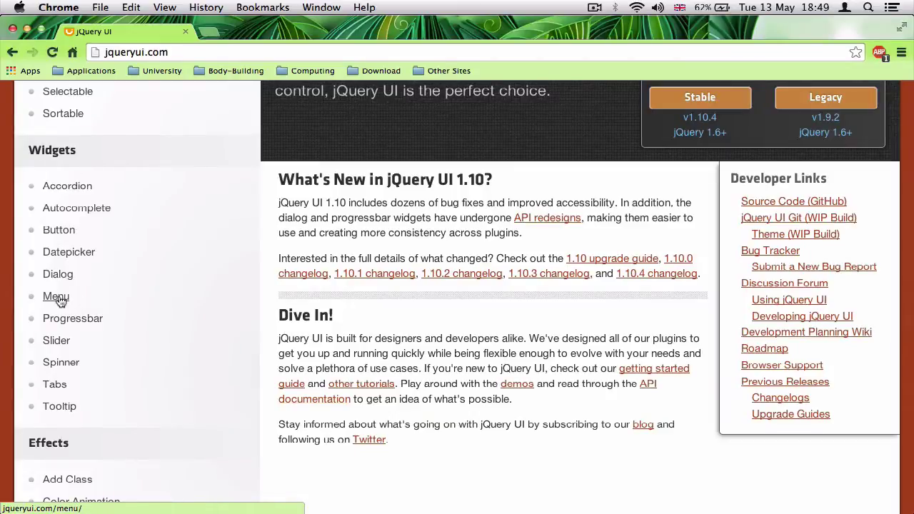
scroll(194, 275, "up", 1)
scroll(193, 275, "up", 4)
scroll(193, 276, "down", 6)
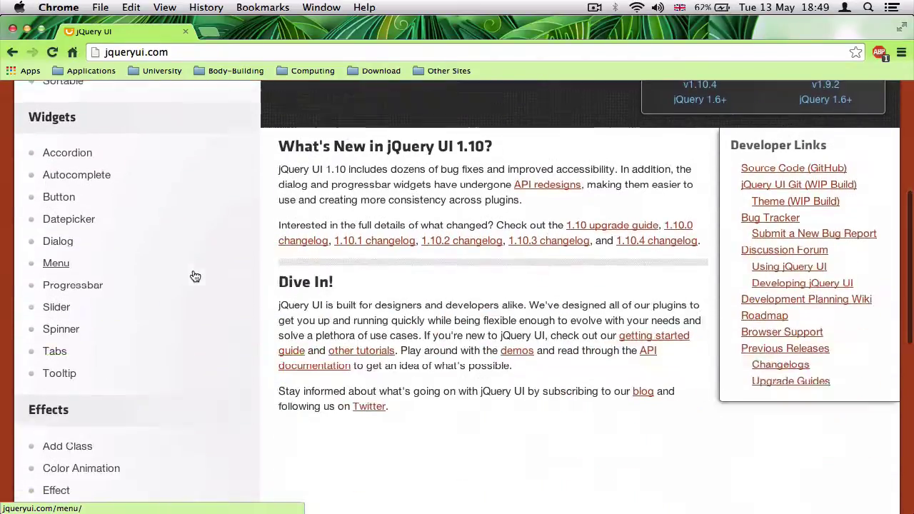
Open the Menu widget demo page from the Widgets list and scroll down to the demo.
left_click(67, 240)
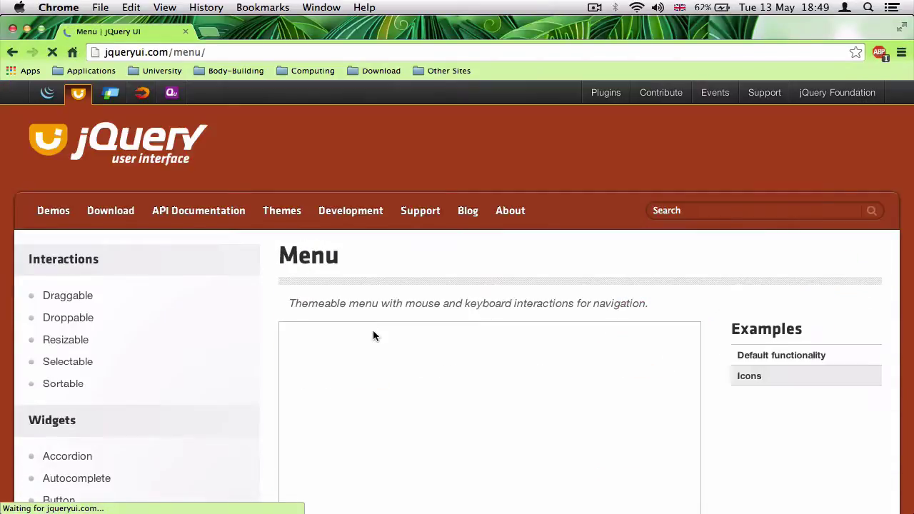
scroll(428, 371, "down", 5)
scroll(439, 386, "down", 2)
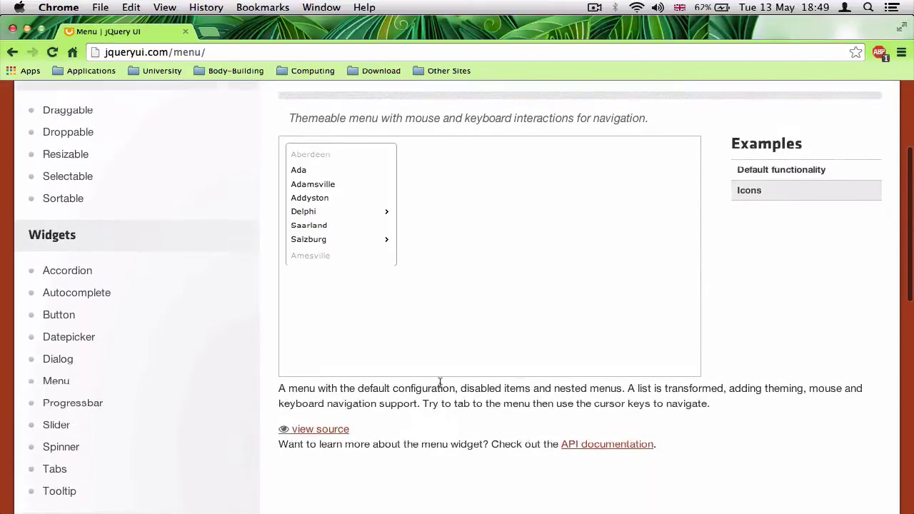
scroll(345, 210, "down", 2)
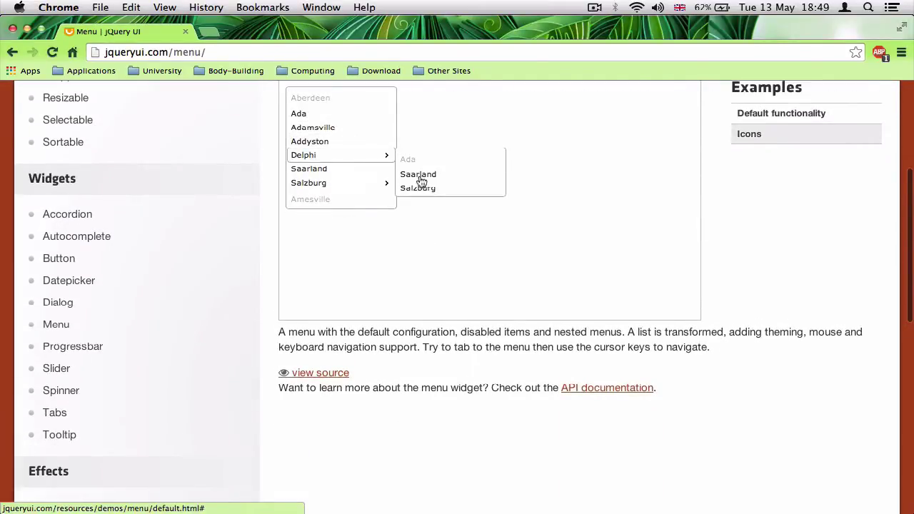
Expand the Menu demo's source code, read through it, then go back.
left_click(332, 373)
scroll(382, 402, "down", 1)
scroll(383, 402, "down", 5)
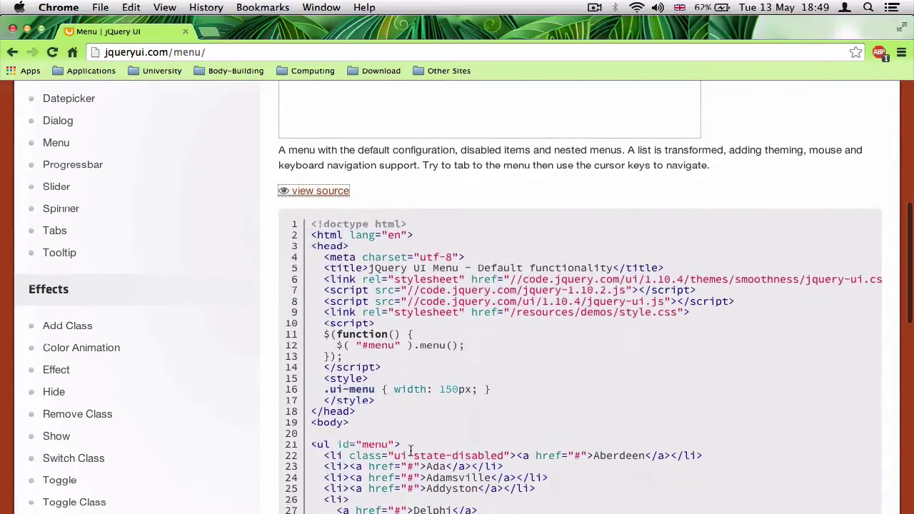
scroll(247, 407, "up", 5)
scroll(247, 407, "left", 2)
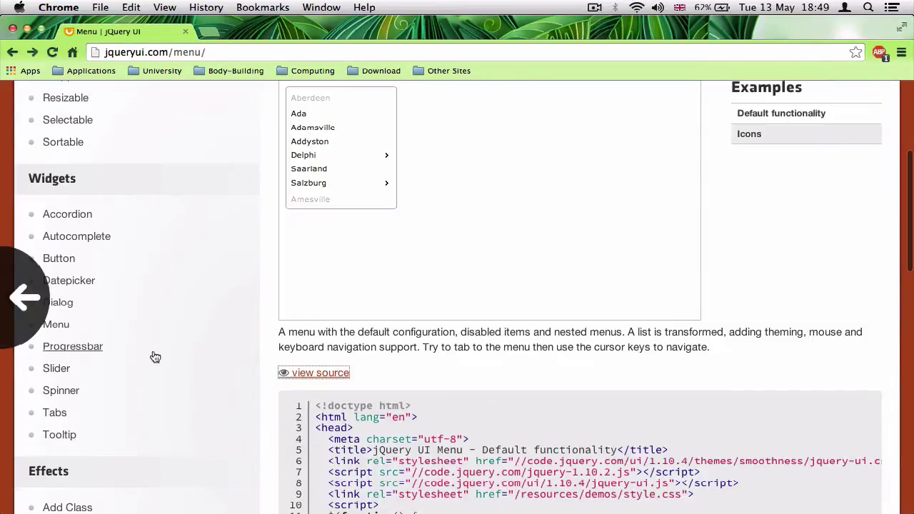
left_click(16, 54)
Return to jquery.com and open the jQuery Mobile site from the top bar.
left_click(16, 54)
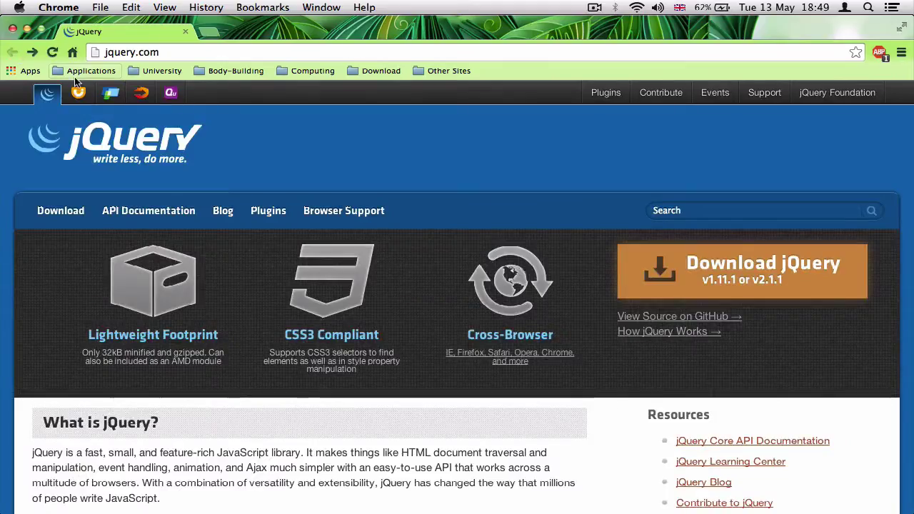
left_click(112, 100)
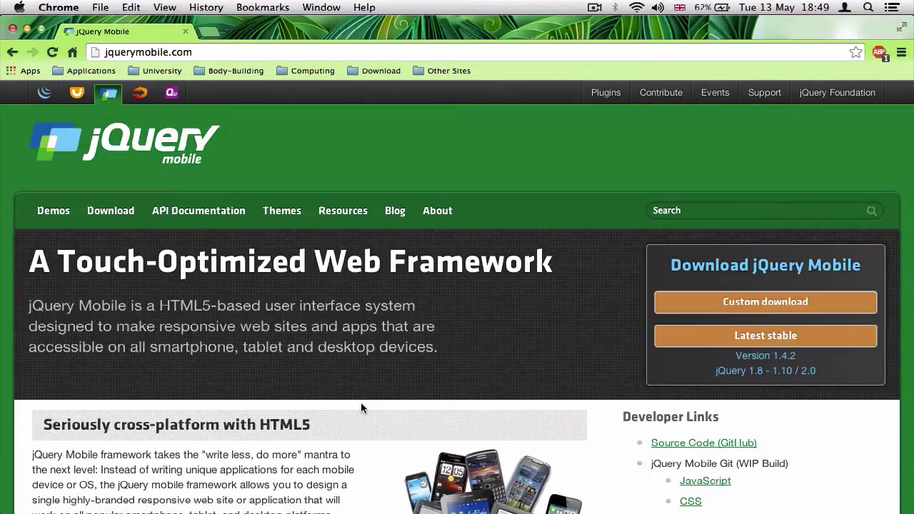
scroll(311, 303, "down", 5)
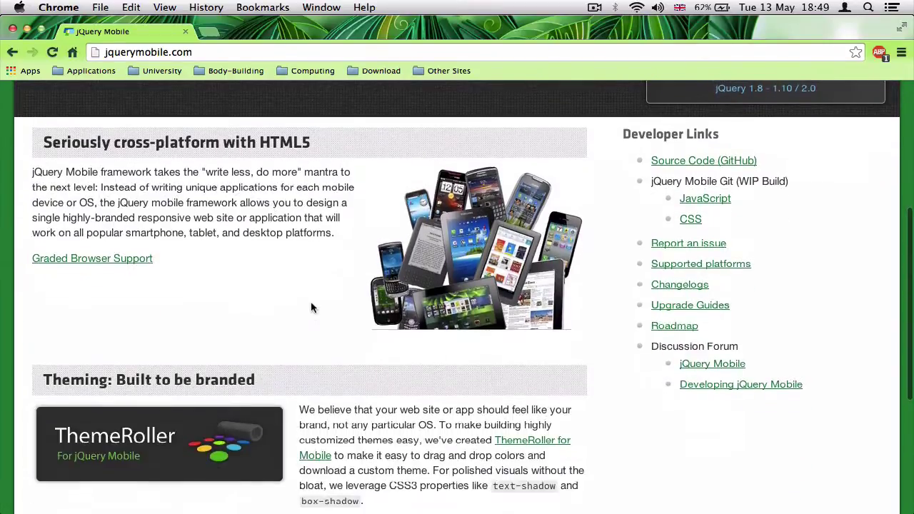
scroll(311, 307, "up", 5)
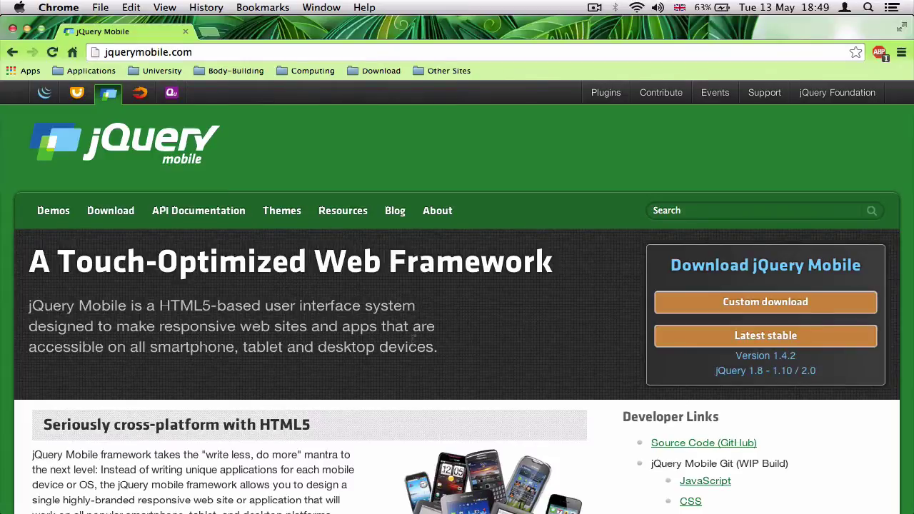
Highlight the jQuery Mobile description sentence, then scroll the page back to the top.
left_click_drag(413, 342, 300, 307)
left_click(326, 314)
scroll(448, 366, "down", 10)
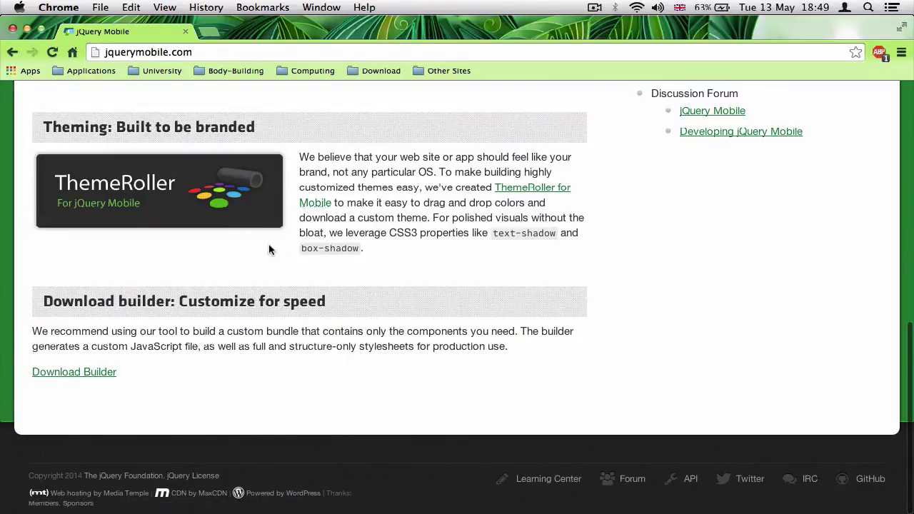
scroll(269, 243, "up", 5)
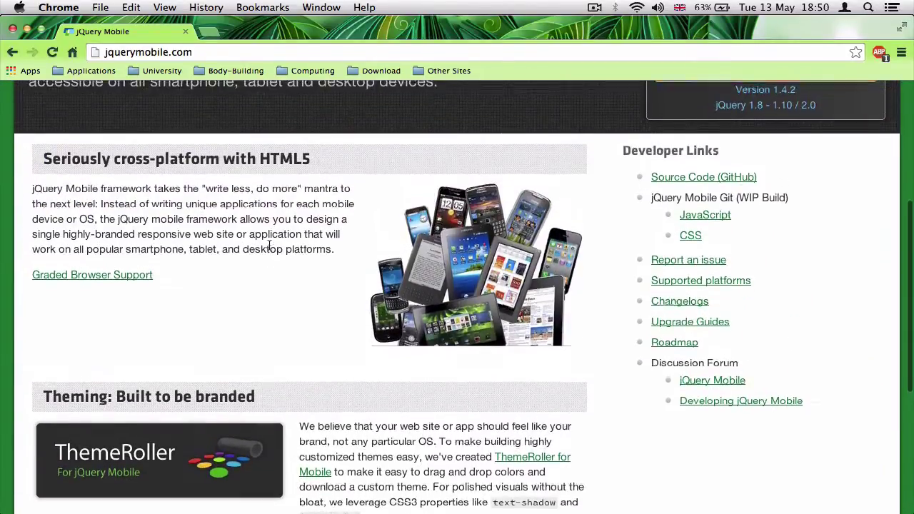
scroll(268, 243, "up", 3)
scroll(268, 243, "up", 1)
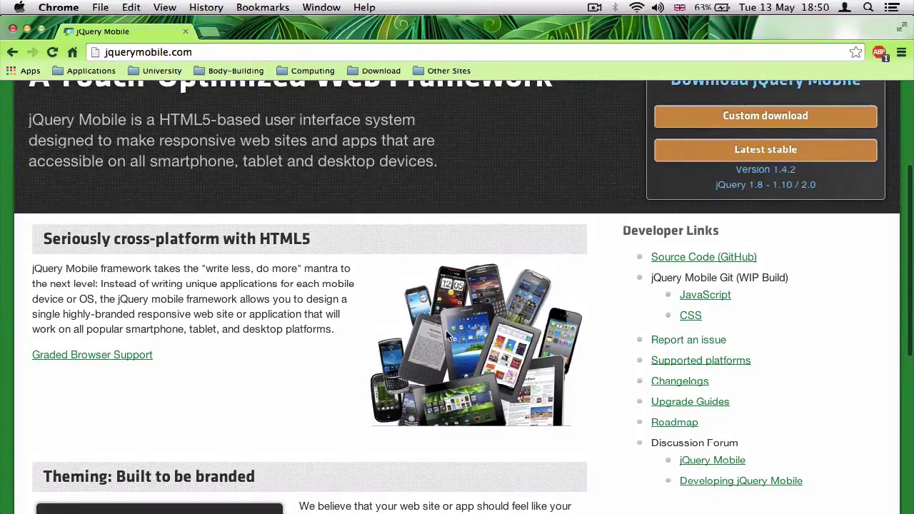
scroll(446, 334, "up", 5)
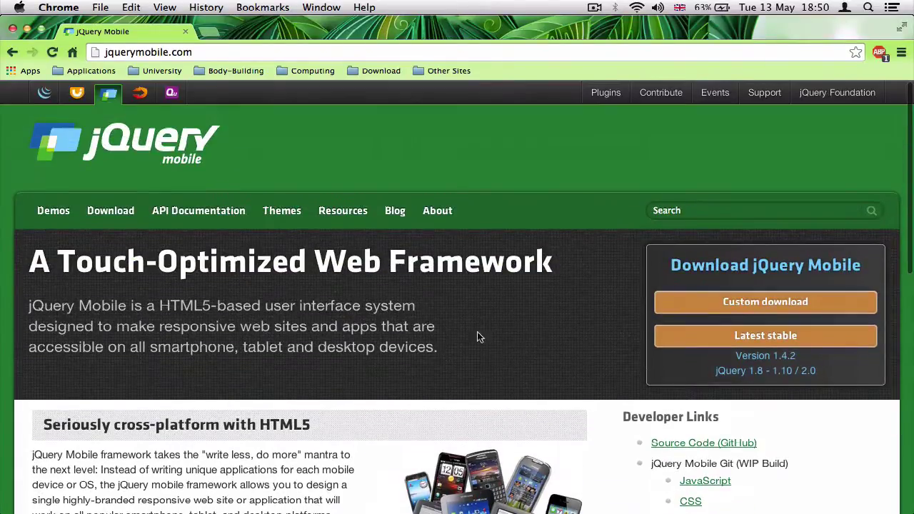
left_click(141, 95)
scroll(263, 323, "down", 5)
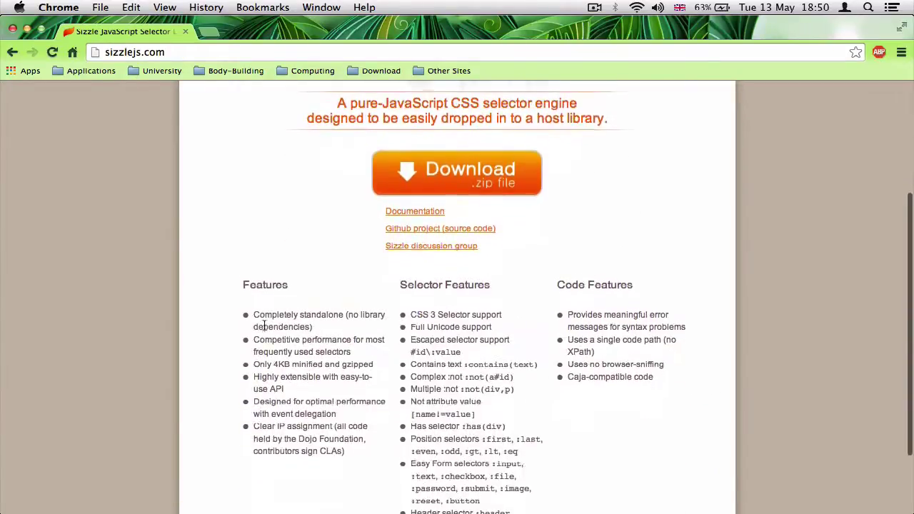
scroll(264, 323, "up", 5)
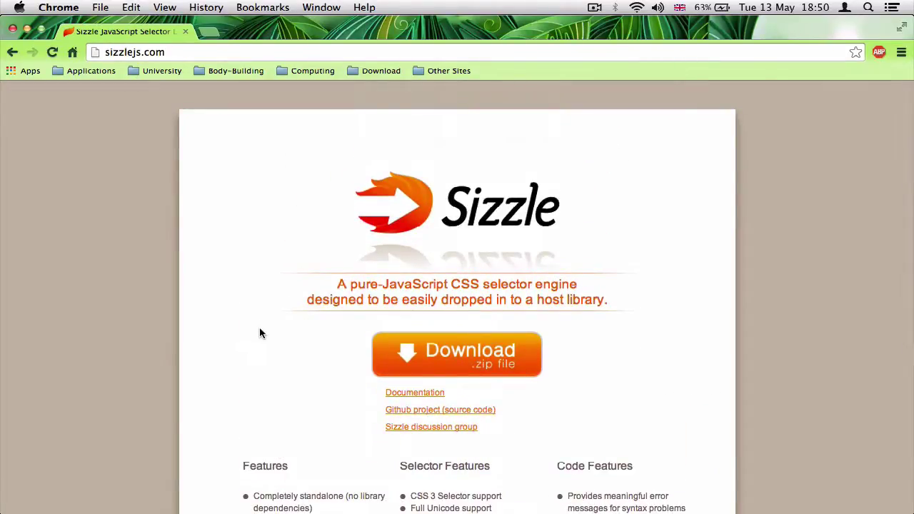
scroll(248, 368, "down", 2)
scroll(247, 377, "up", 2)
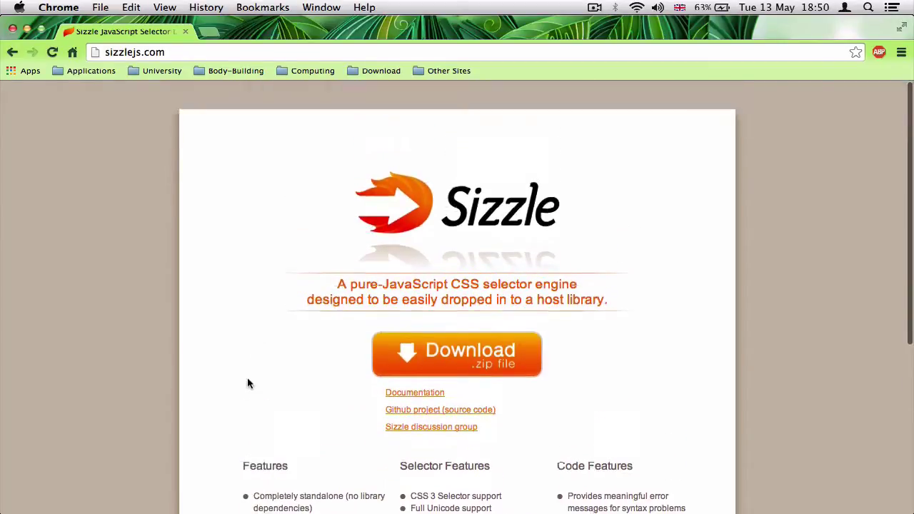
scroll(132, 339, "left", 5)
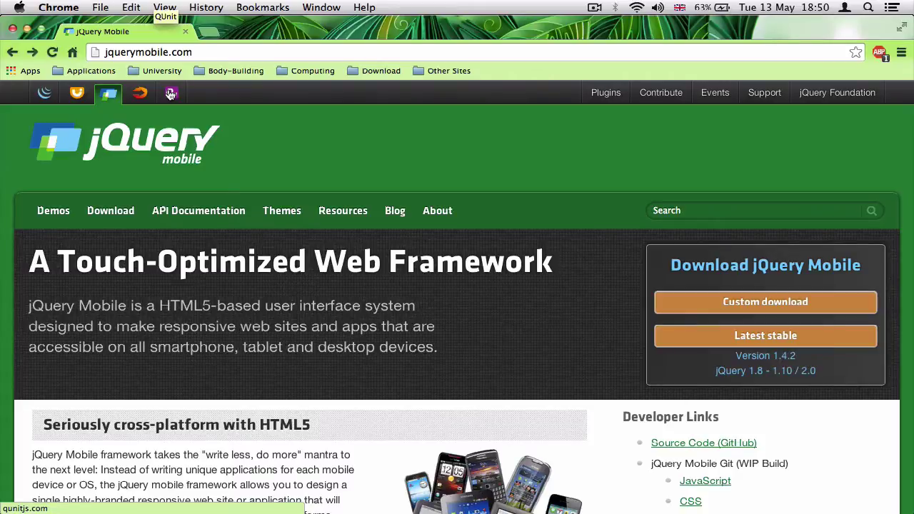
left_click(171, 93)
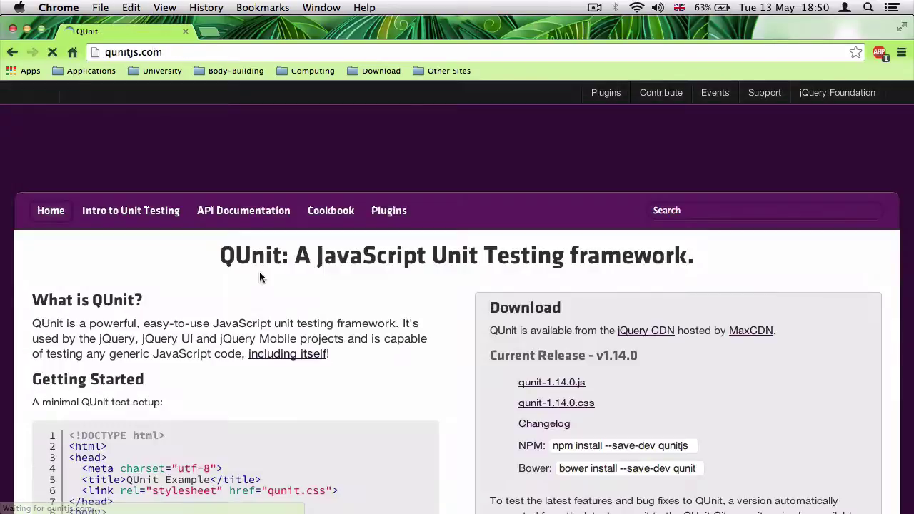
scroll(286, 384, "down", 5)
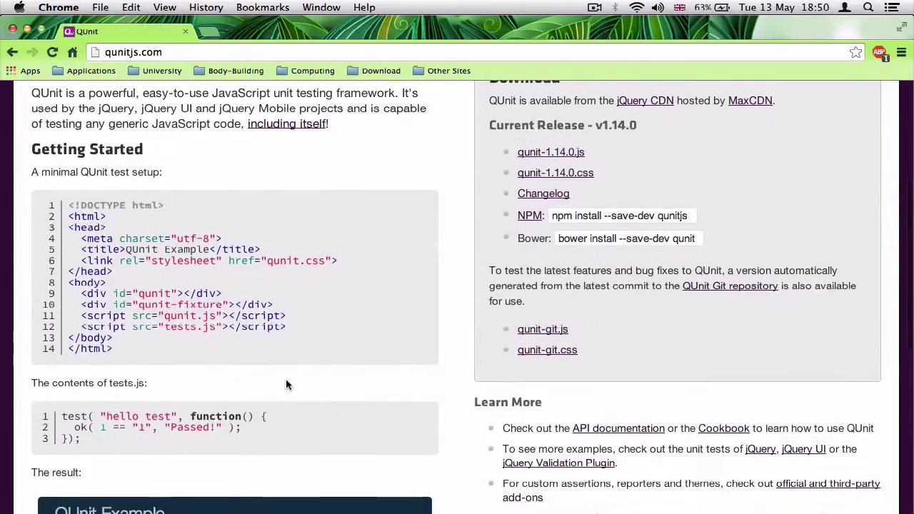
scroll(285, 384, "down", 10)
scroll(286, 381, "left", 5)
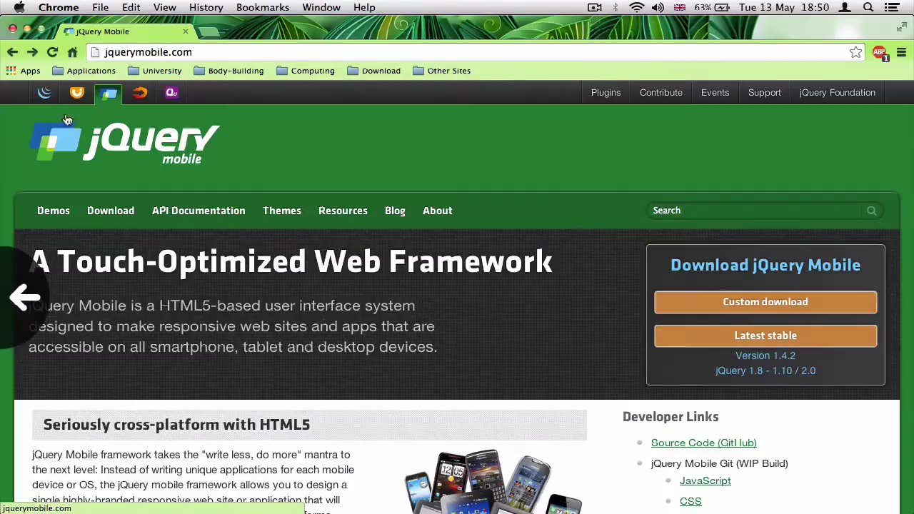
scroll(67, 120, "left", 5)
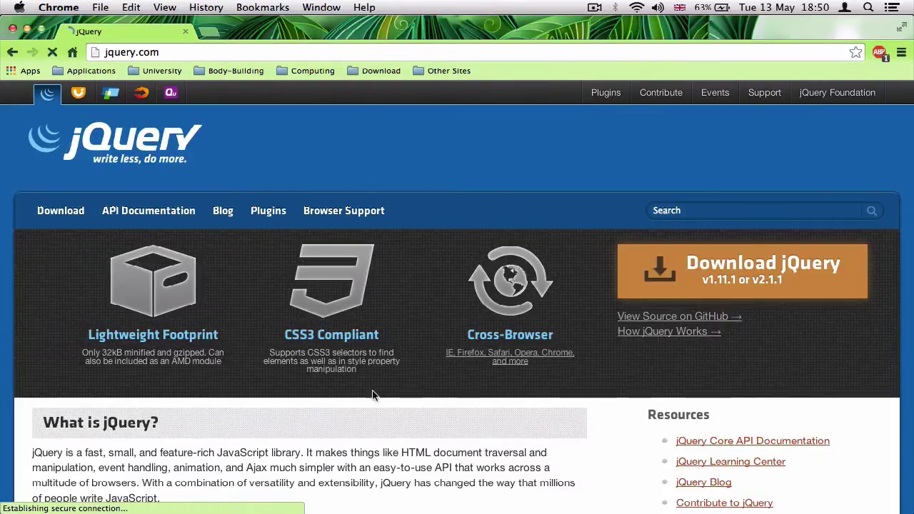
scroll(212, 240, "down", 5)
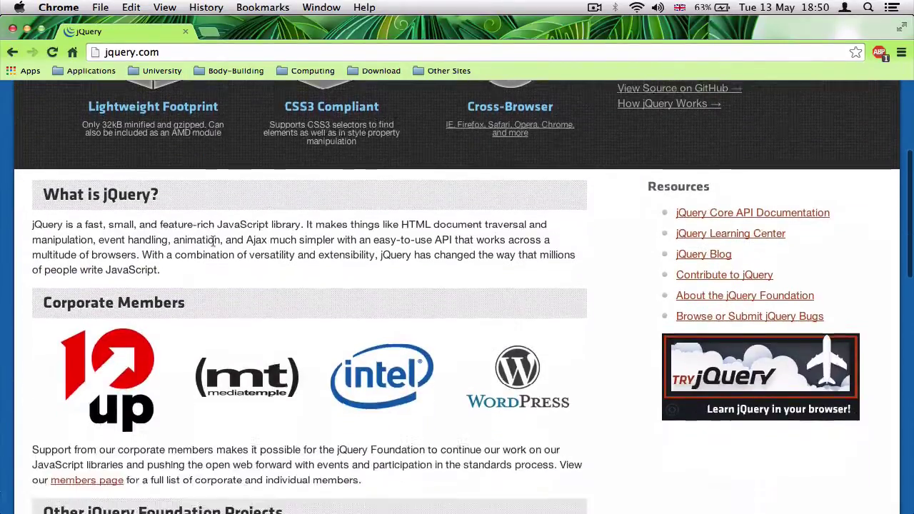
scroll(212, 240, "down", 5)
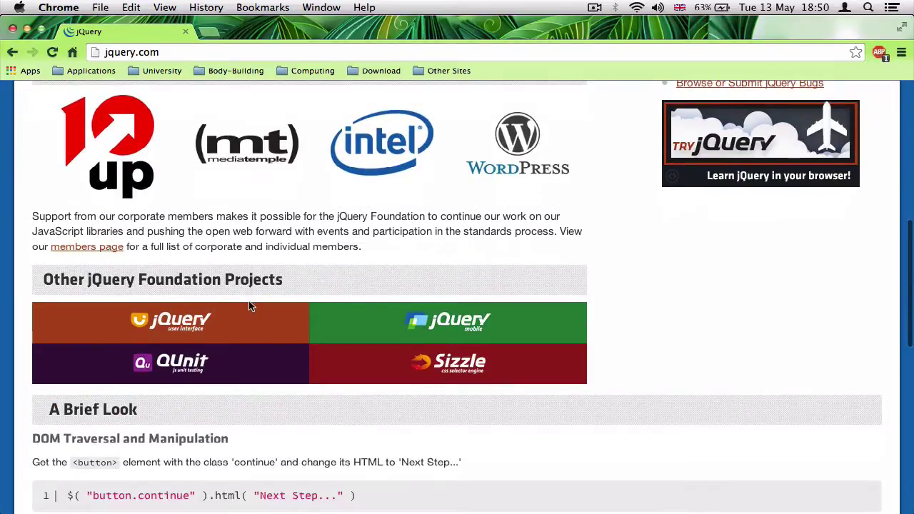
scroll(249, 305, "up", 5)
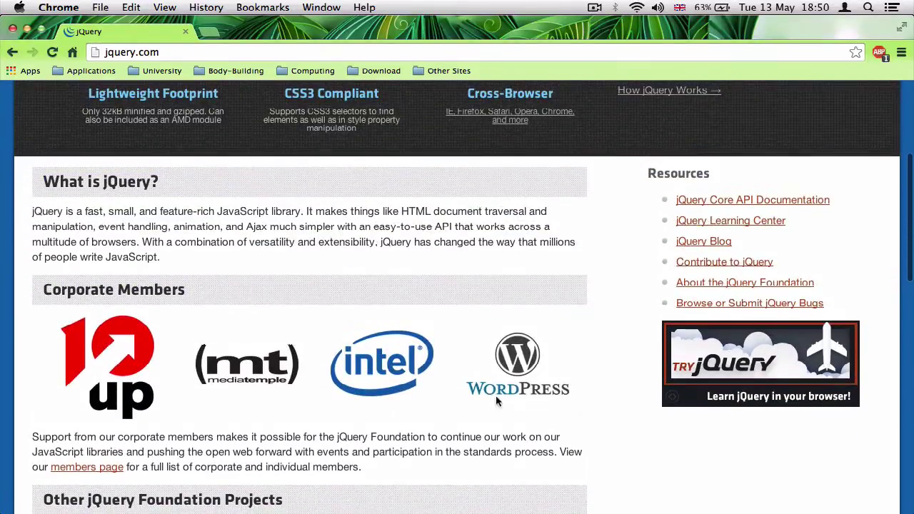
scroll(316, 373, "up", 4)
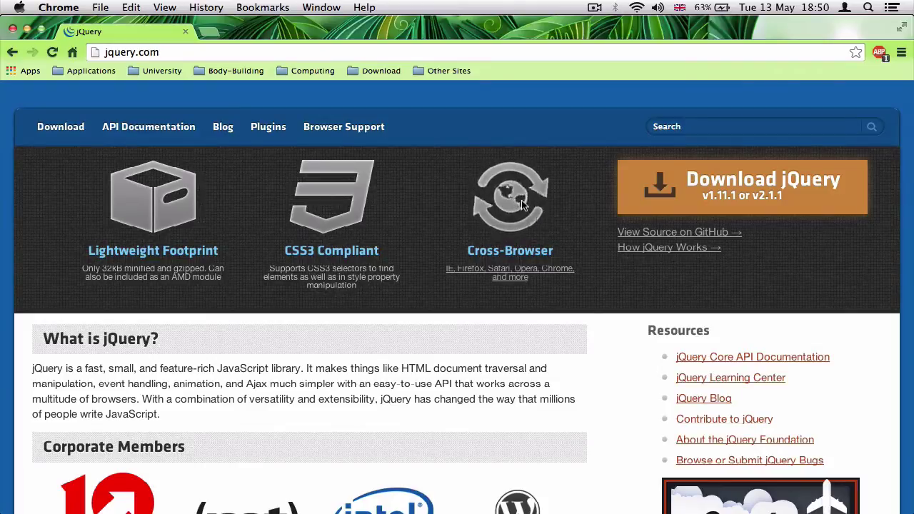
left_click(486, 277)
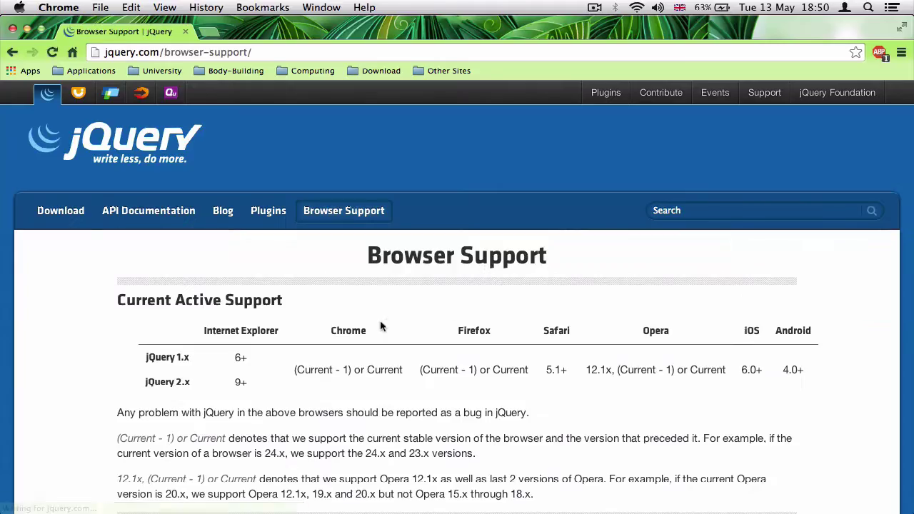
scroll(379, 326, "down", 2)
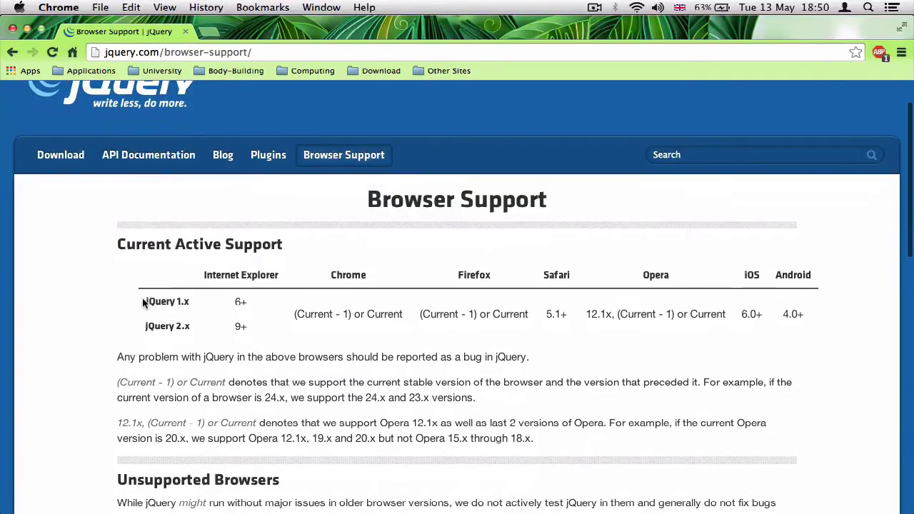
left_click_drag(142, 297, 187, 299)
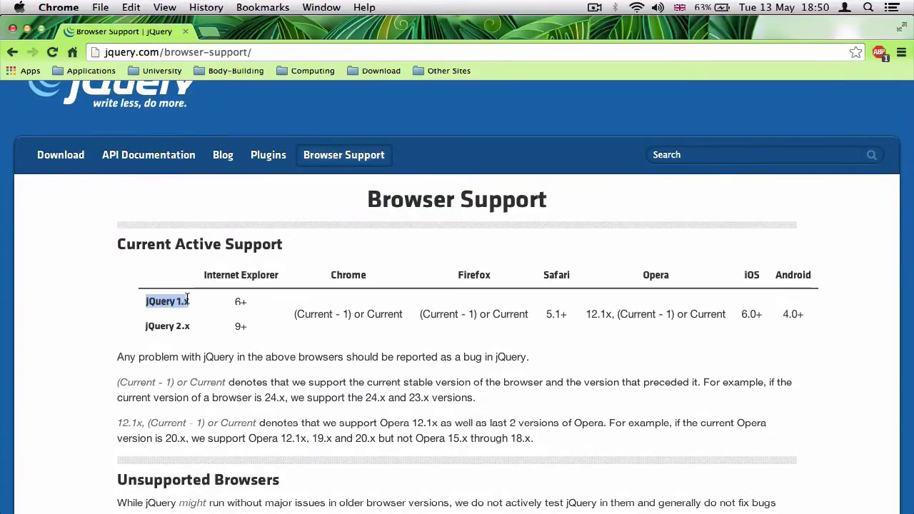
left_click_drag(144, 324, 214, 327)
left_click(232, 320)
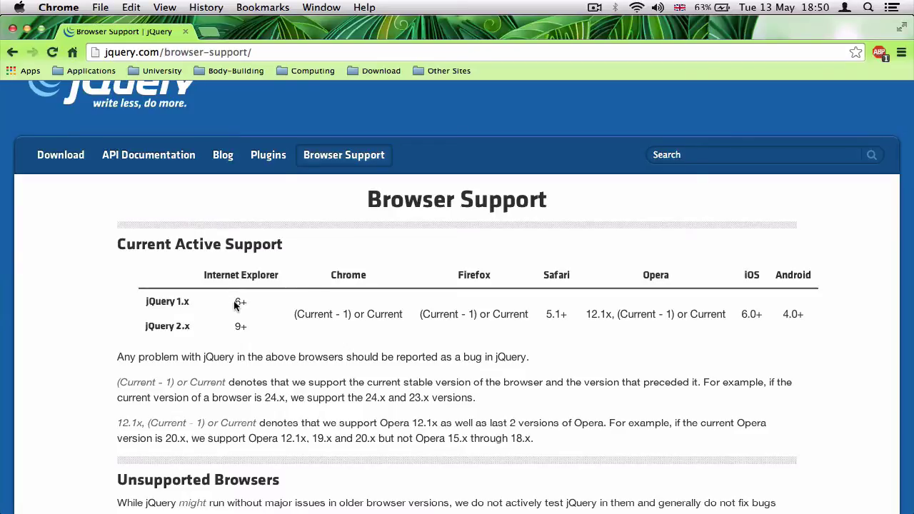
left_click_drag(235, 302, 242, 301)
left_click(238, 325)
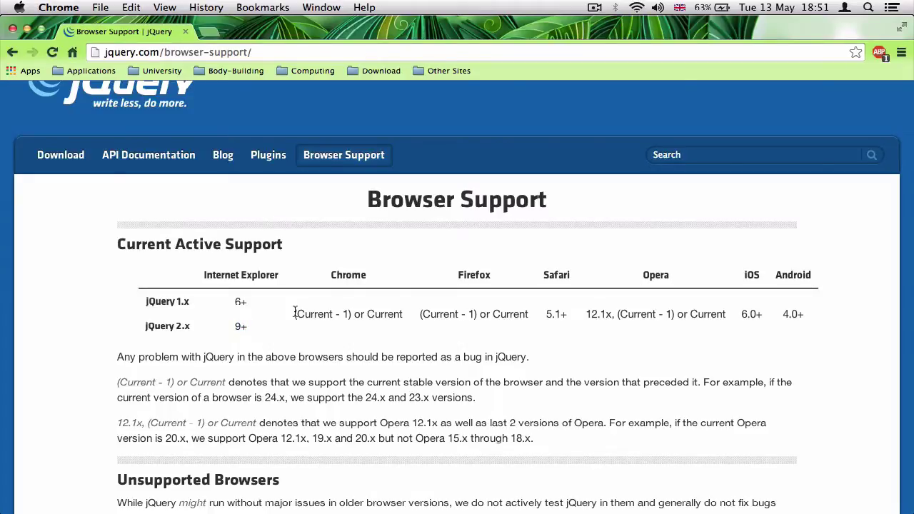
left_click_drag(295, 313, 511, 319)
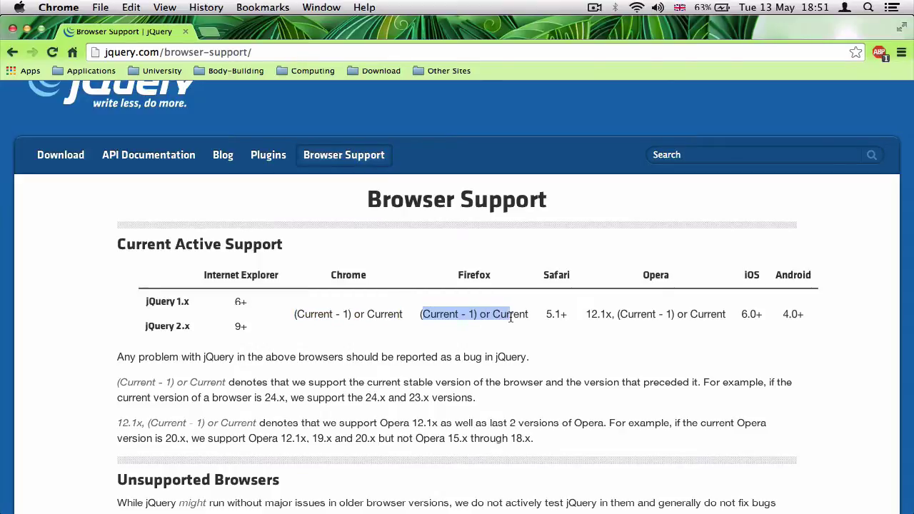
left_click(551, 317)
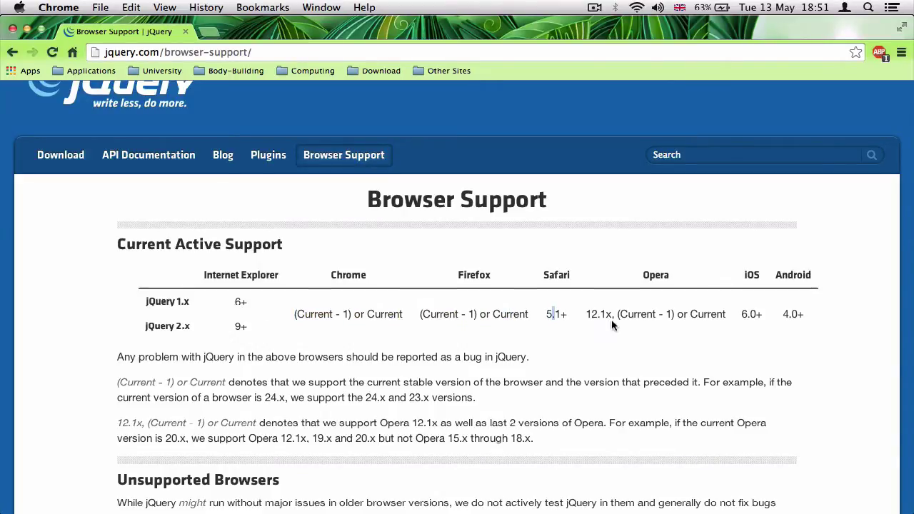
left_click_drag(586, 314, 802, 312)
left_click(808, 318)
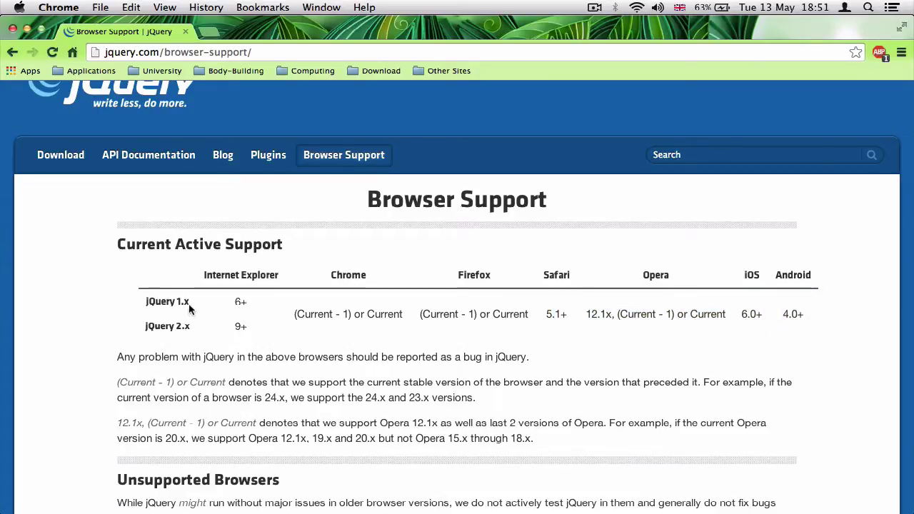
left_click_drag(189, 303, 180, 303)
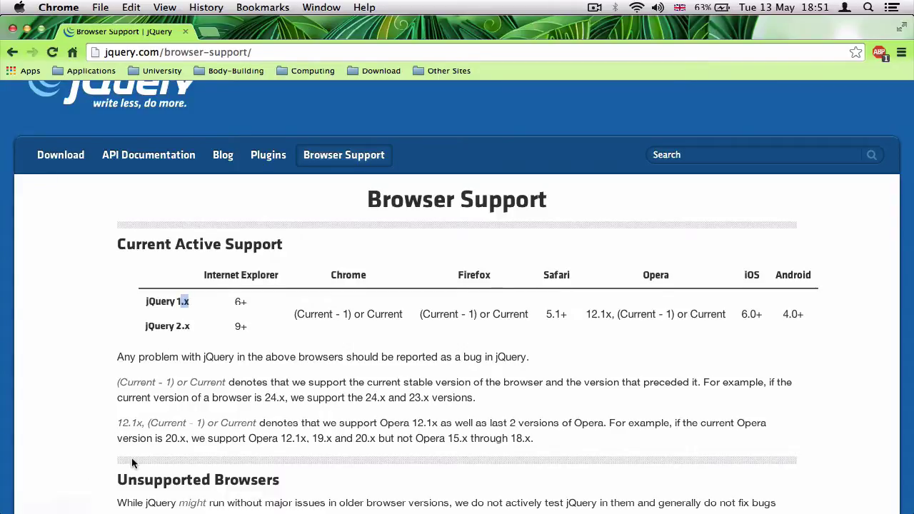
scroll(131, 462, "down", 5)
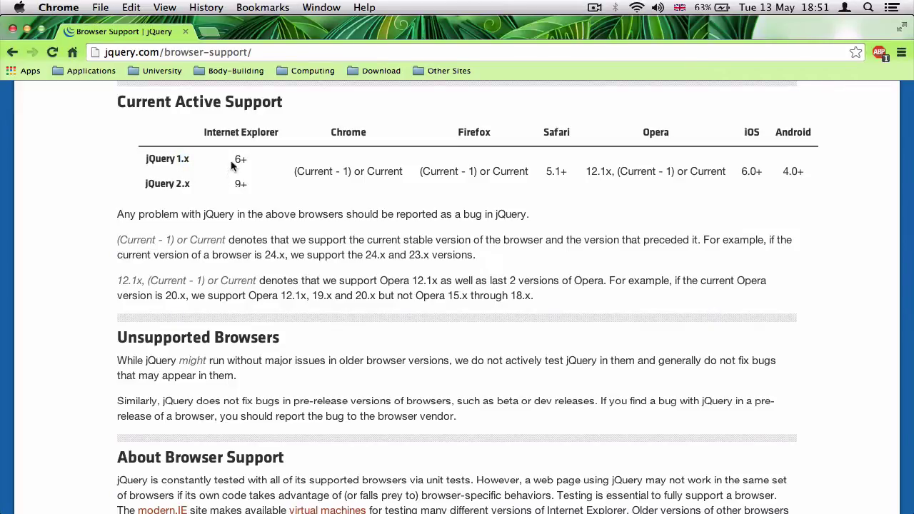
left_click_drag(238, 160, 241, 187)
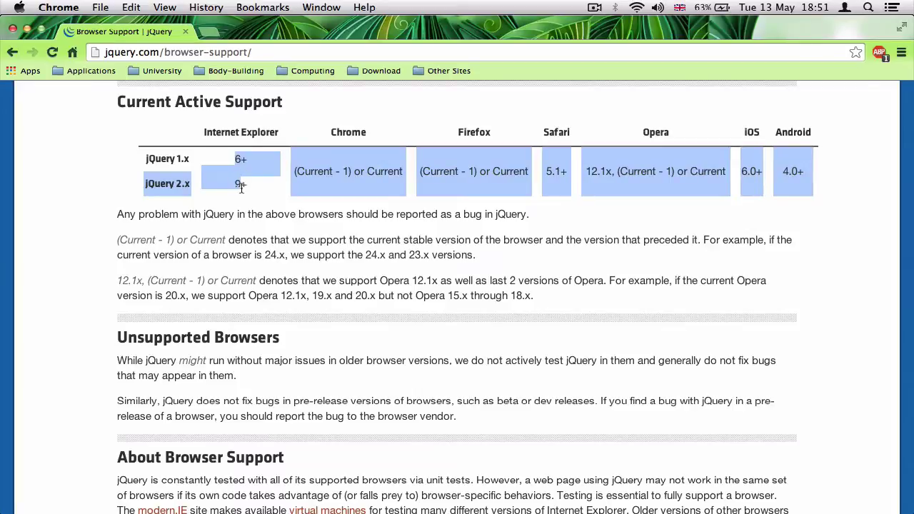
left_click(204, 215)
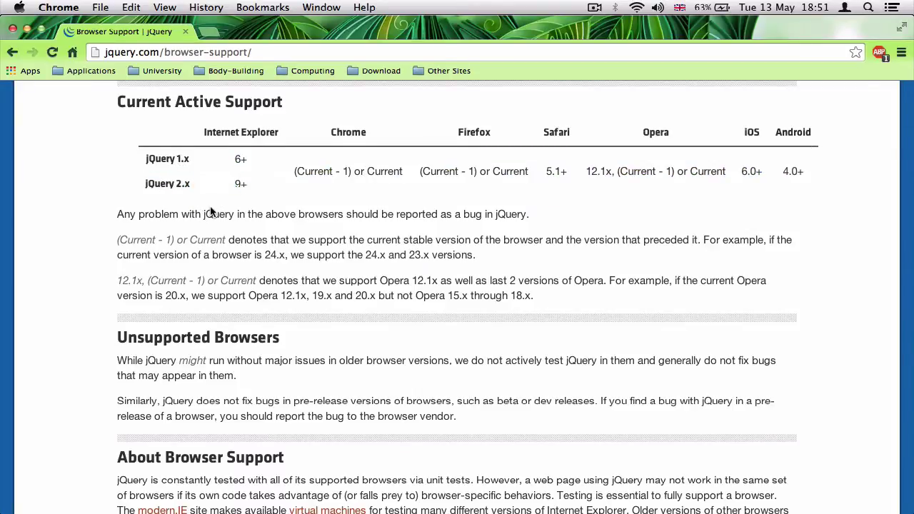
scroll(211, 211, "up", 5)
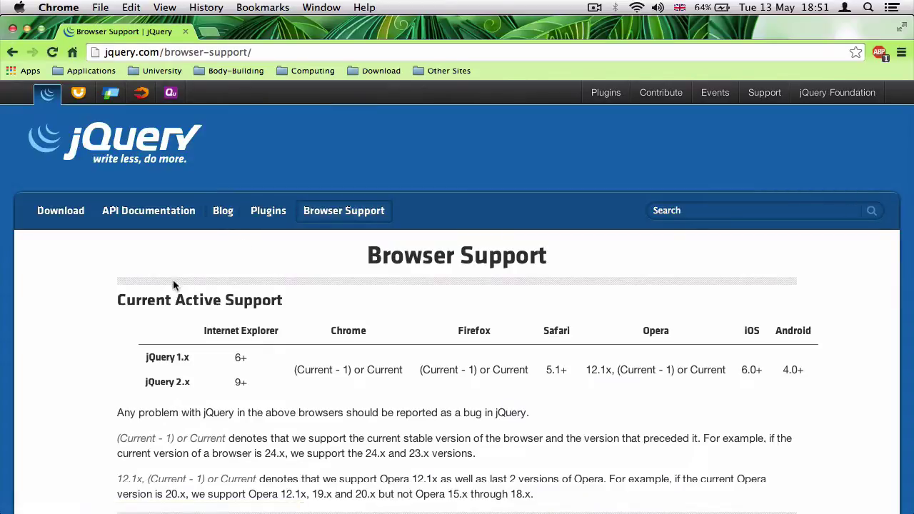
scroll(173, 279, "left", 5)
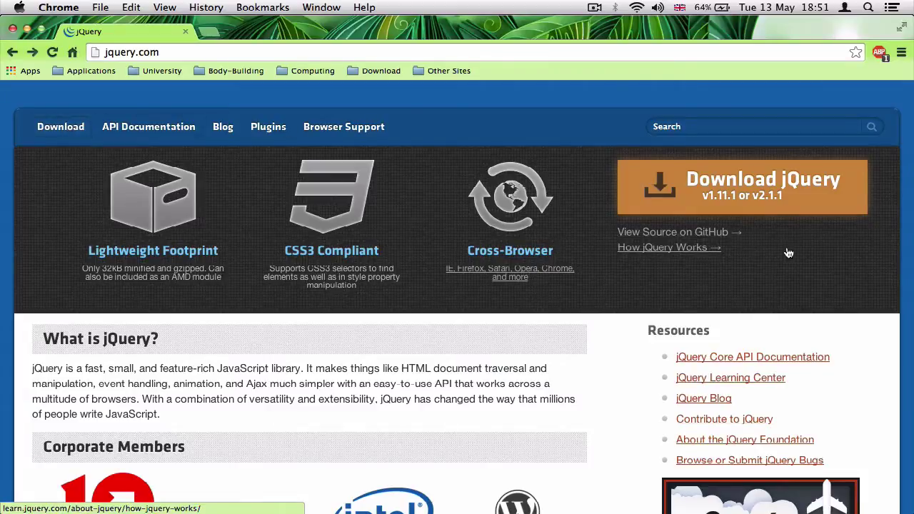
Open jquery.com/download and scroll to the jQuery 1.x and 2.x download sections.
left_click(766, 176)
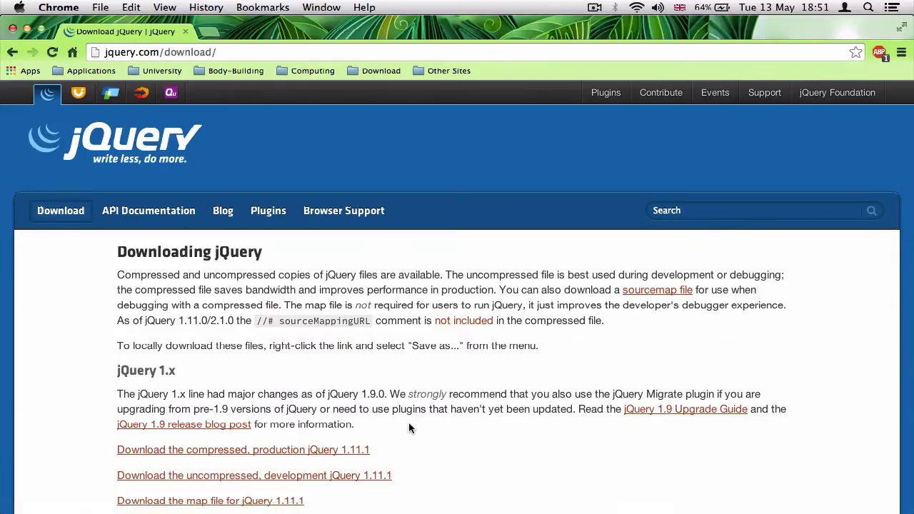
scroll(409, 427, "down", 2)
scroll(409, 427, "down", 3)
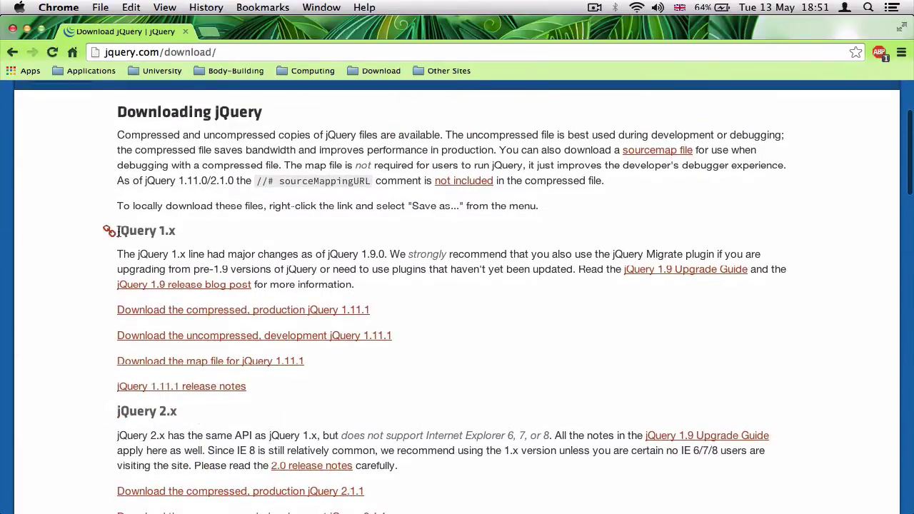
left_click_drag(179, 231, 117, 227)
scroll(164, 378, "down", 2)
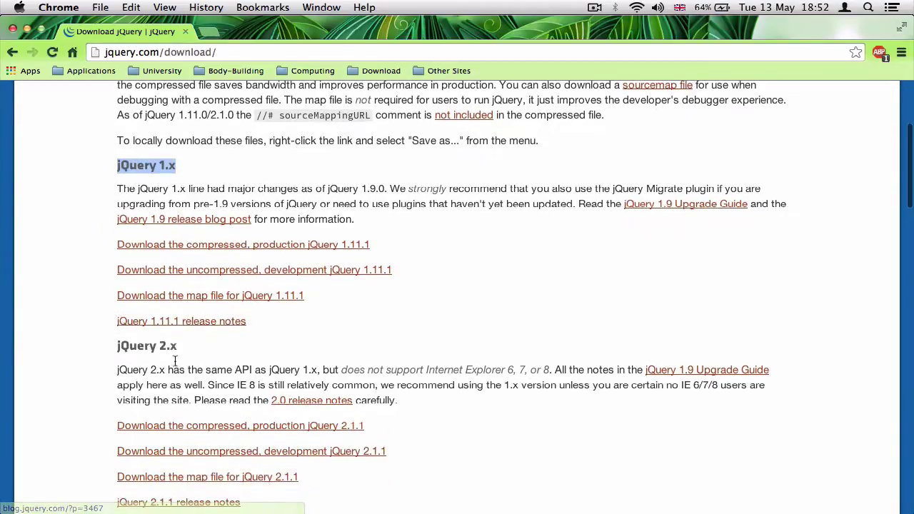
left_click_drag(177, 345, 121, 338)
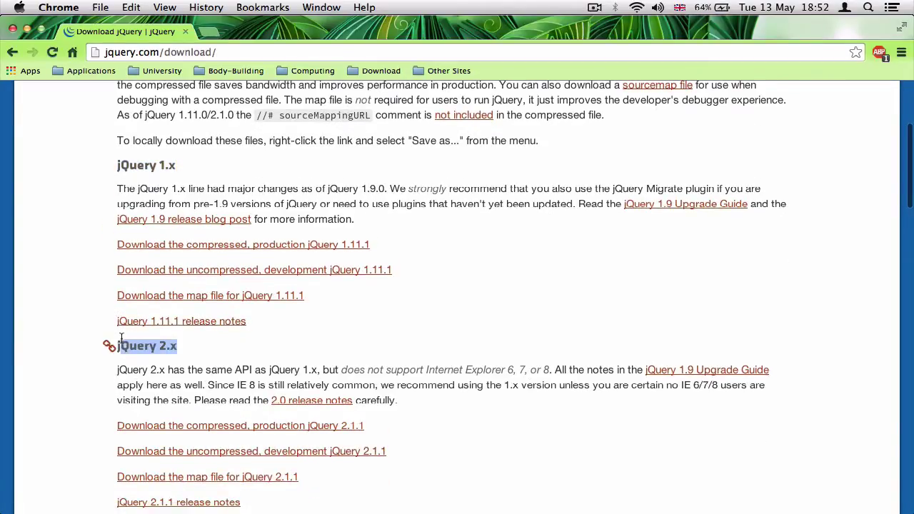
left_click(258, 356)
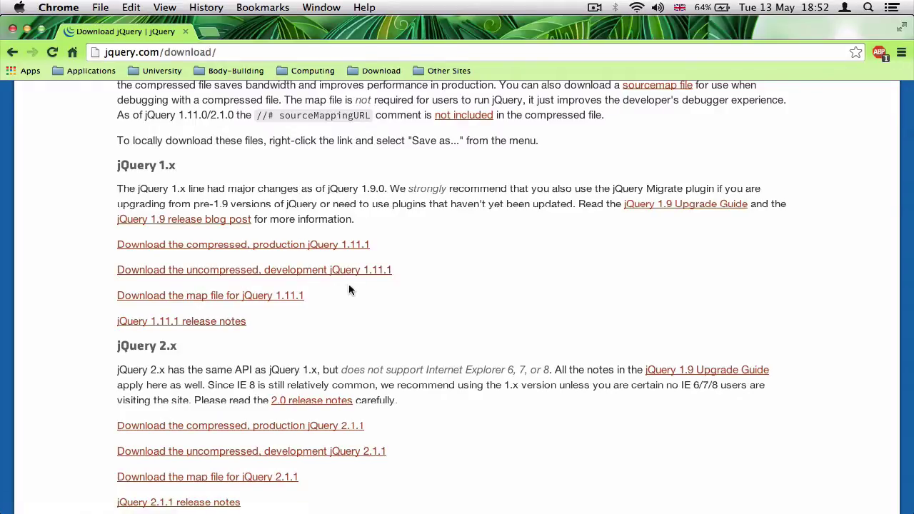
scroll(371, 291, "down", 2)
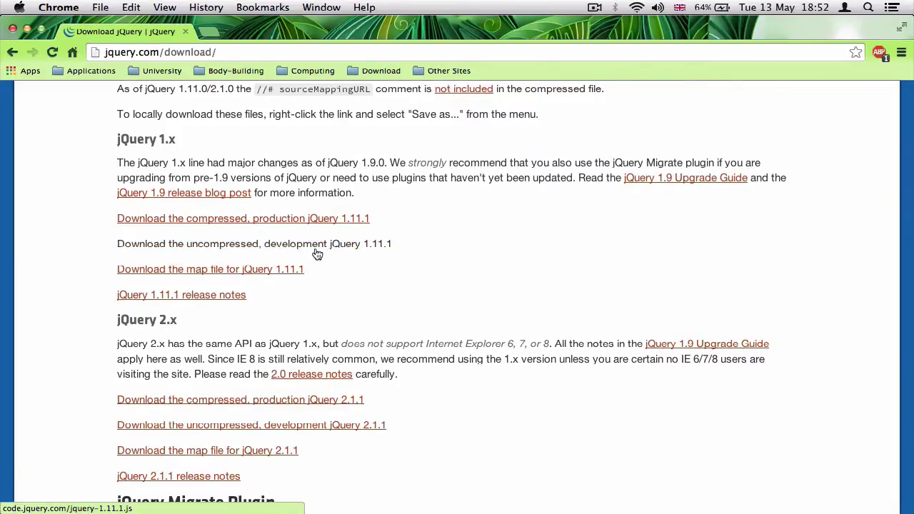
View the uncompressed jquery-1.11.1.js source and its address, then go back to the download page.
left_click(322, 253)
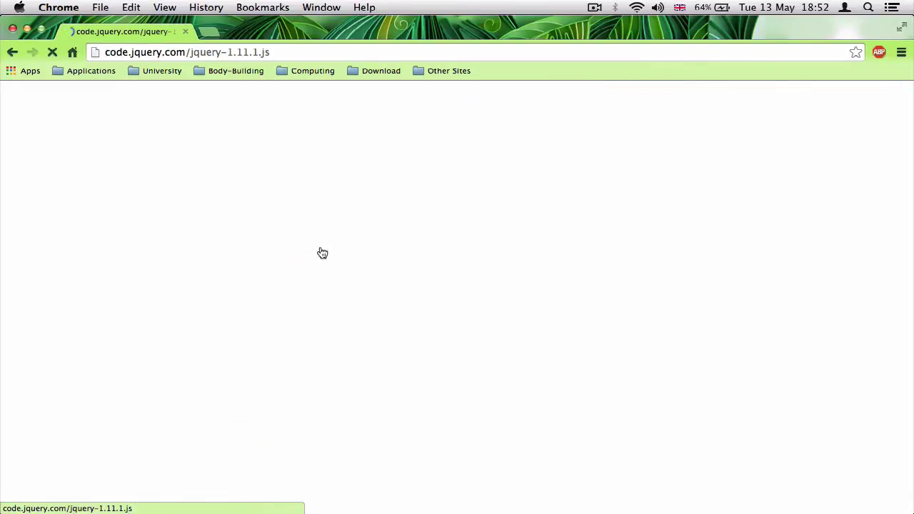
scroll(316, 346, "down", 20)
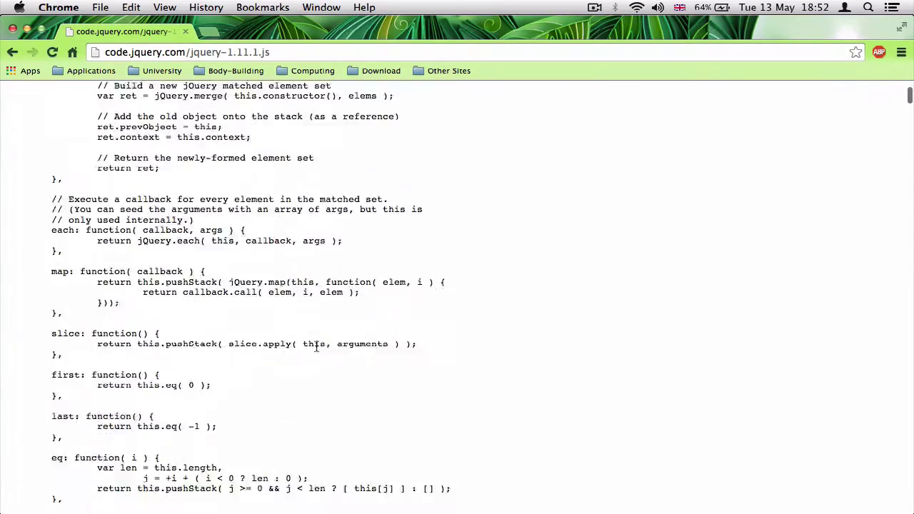
scroll(317, 346, "down", 20)
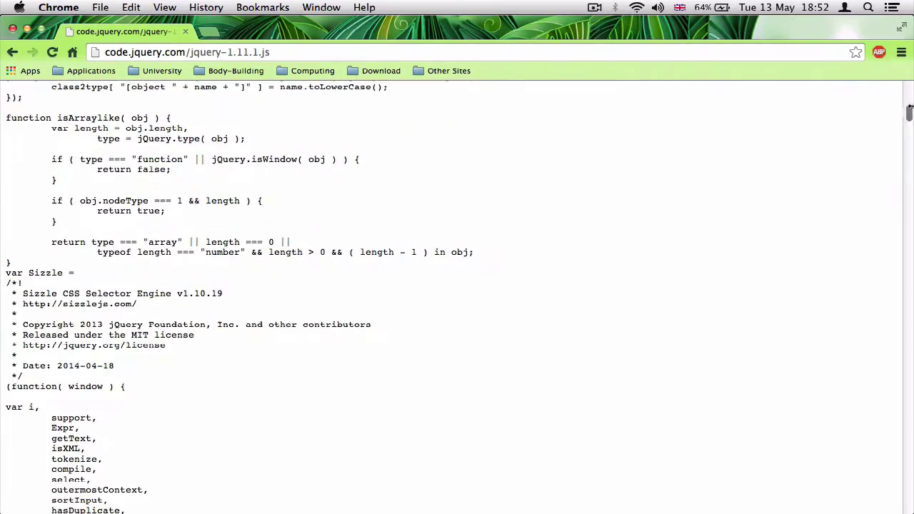
left_click_drag(909, 116, 909, 91)
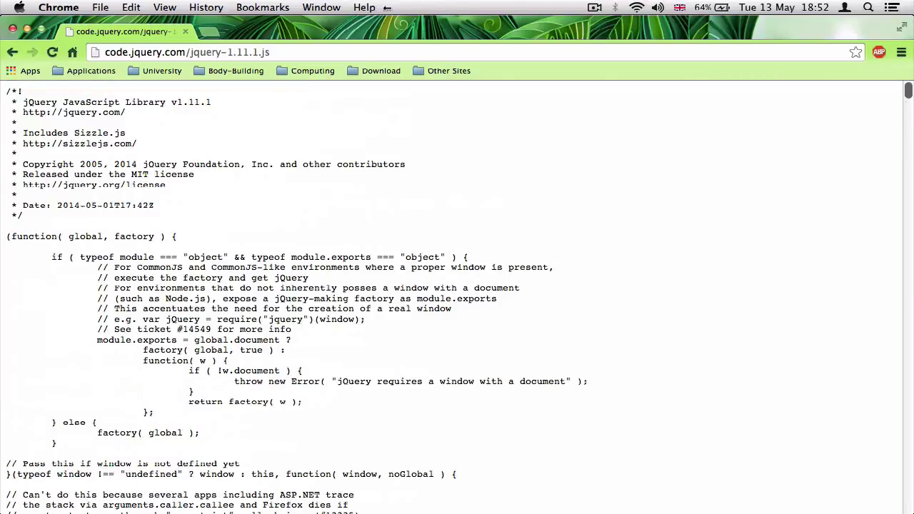
left_click(314, 52)
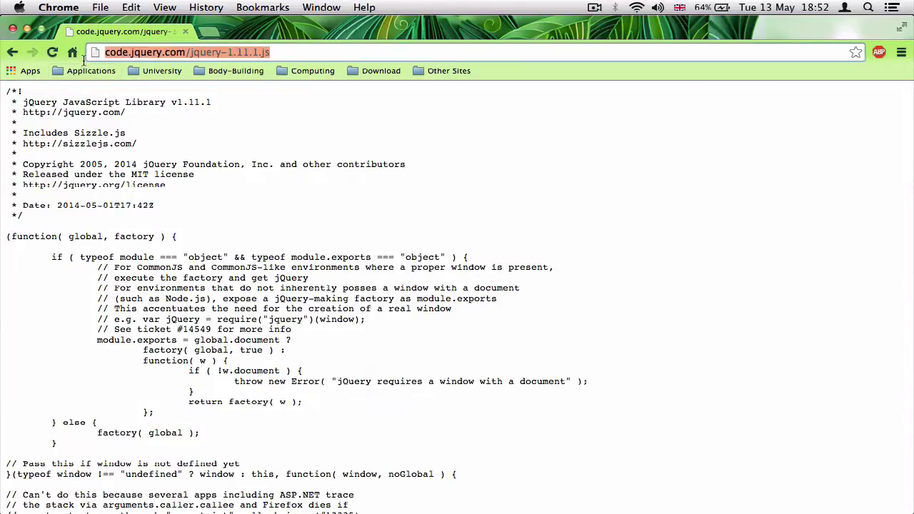
left_click(233, 187)
left_click(12, 52)
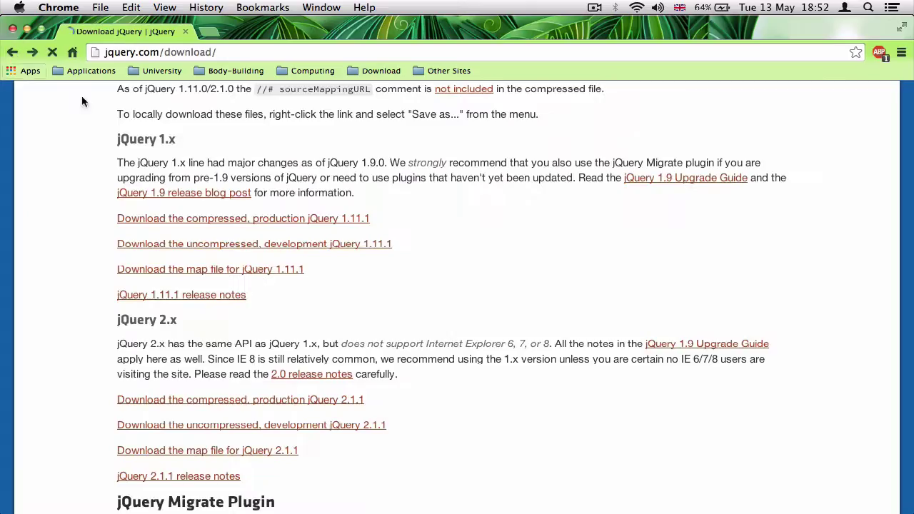
Start saving the uncompressed jQuery 1.11.1 file with Save Link As, then cancel.
right_click(236, 248)
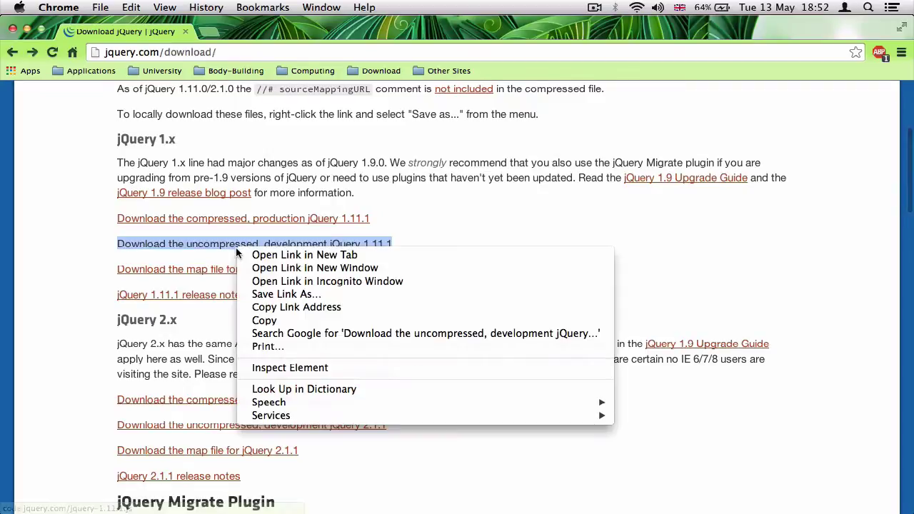
left_click(282, 295)
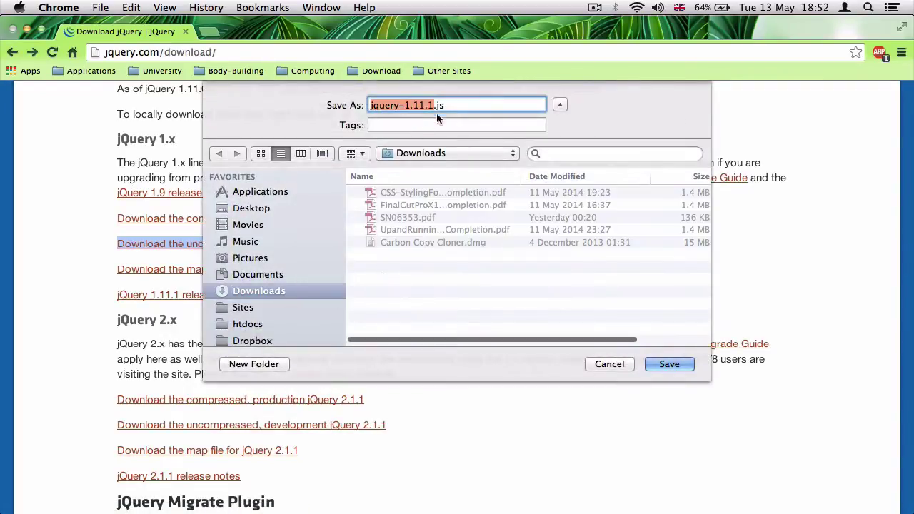
left_click_drag(443, 105, 373, 107)
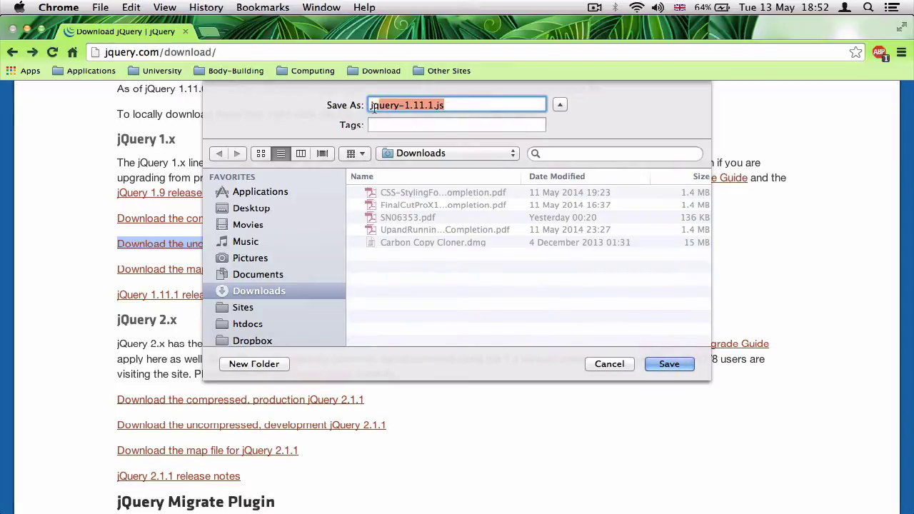
left_click(609, 364)
Open the compressed jquery-1.11.1.min.js script and scroll through the minified code.
left_click(296, 218)
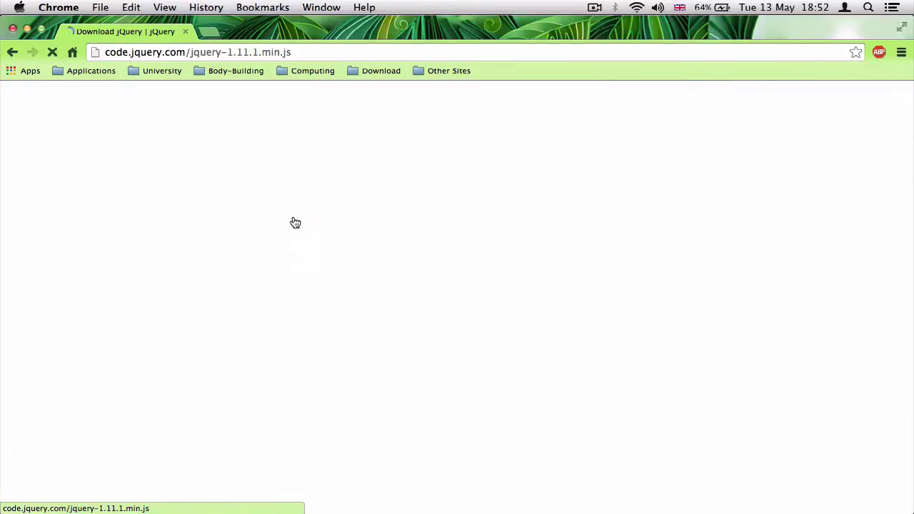
scroll(408, 315, "down", 10)
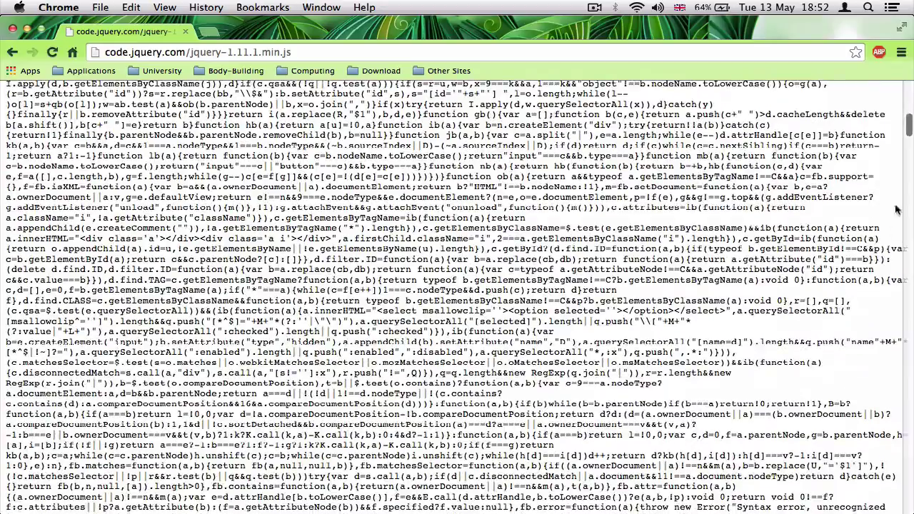
scroll(905, 154, "down", 2)
left_click_drag(905, 153, 900, 208)
scroll(490, 257, "up", 1)
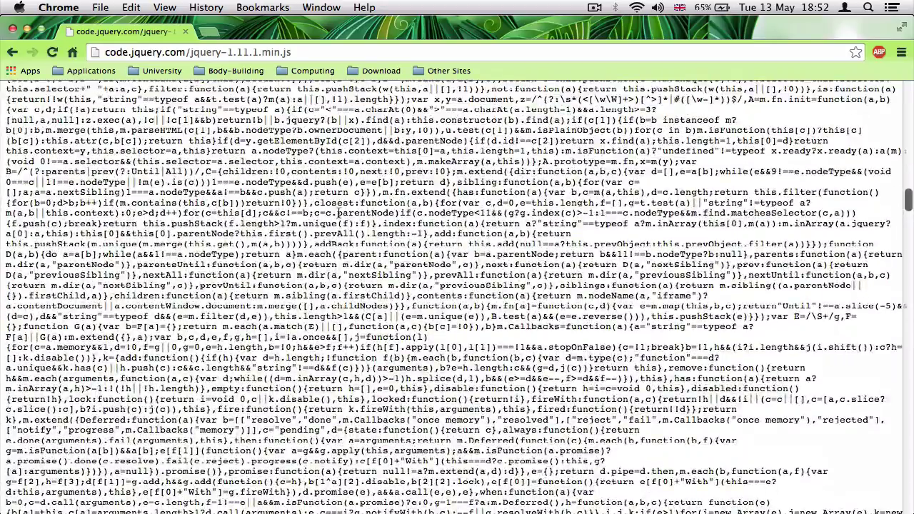
left_click_drag(337, 213, 366, 240)
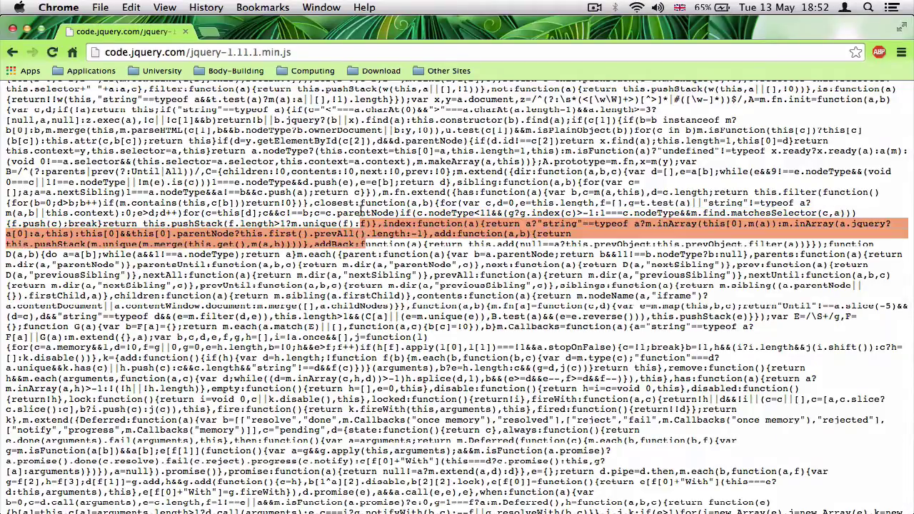
left_click(358, 223)
scroll(362, 236, "up", 10)
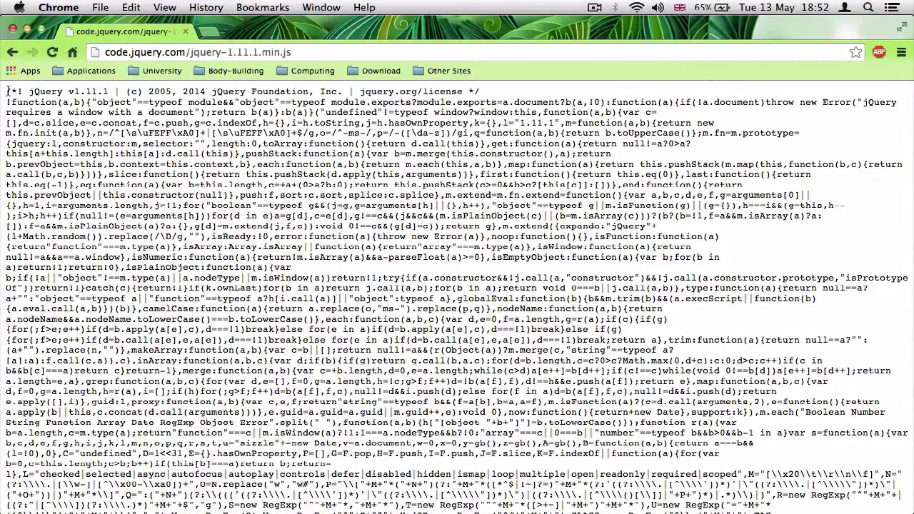
Highlight the jQuery v1.11.1 licence header line, then navigate back toward jquery.com.
left_click_drag(8, 91, 505, 93)
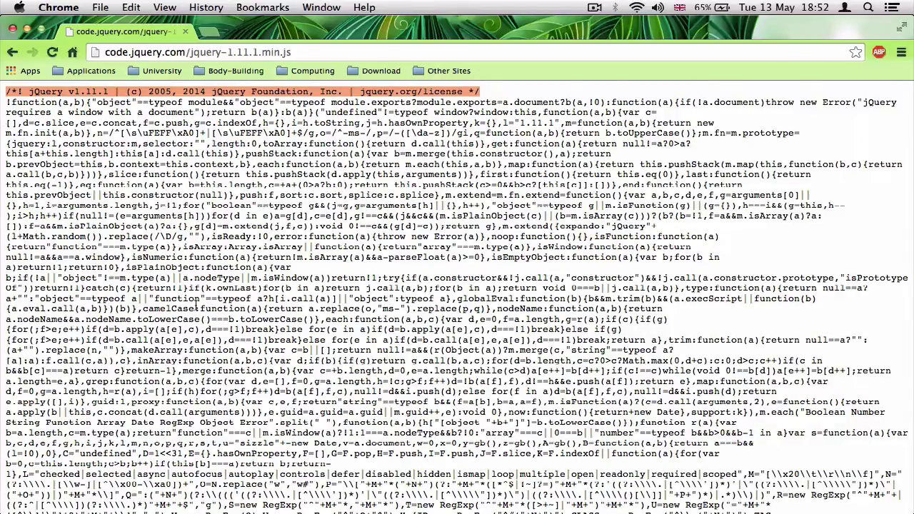
scroll(195, 304, "down", 10)
left_click(12, 52)
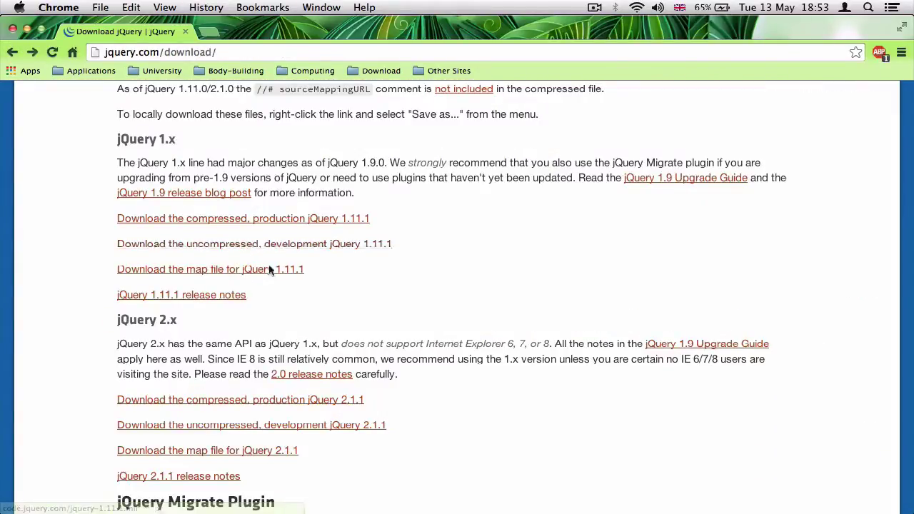
scroll(377, 375, "down", 8)
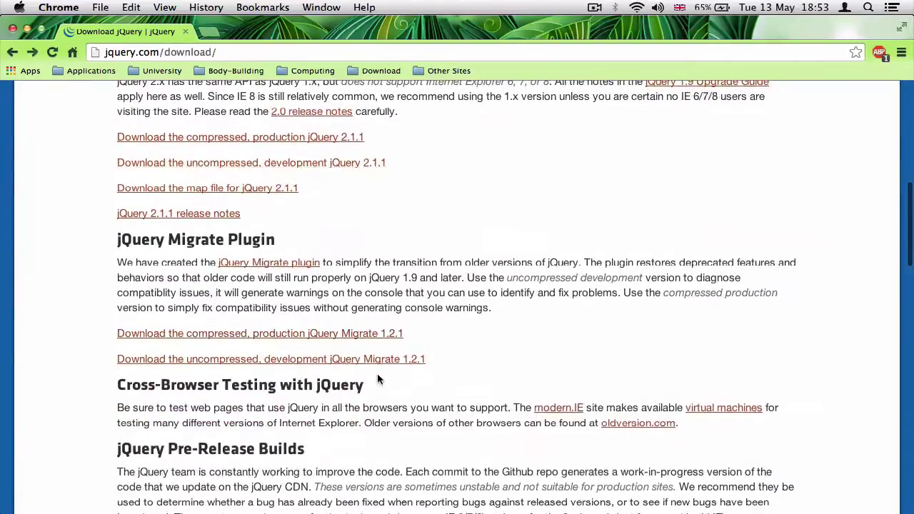
scroll(377, 375, "left", 5)
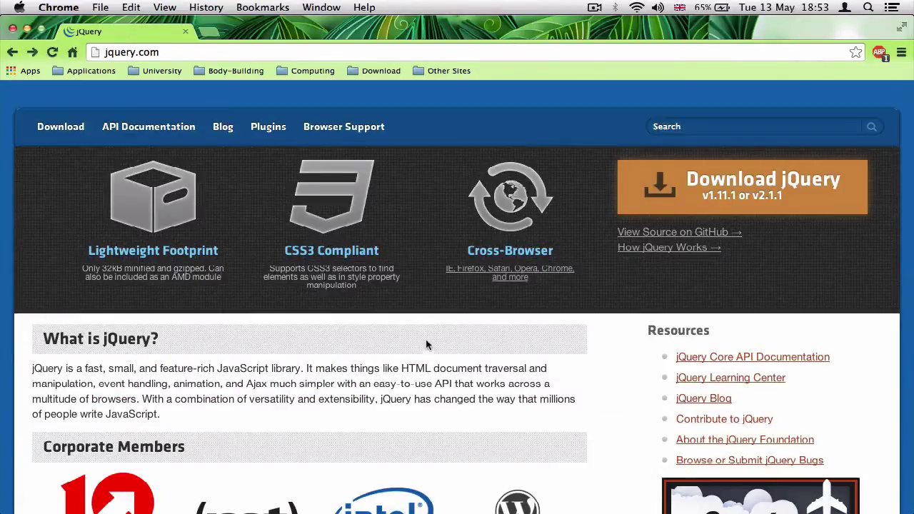
Open the jQuery Plugin Registry and scroll through its front page.
left_click(261, 129)
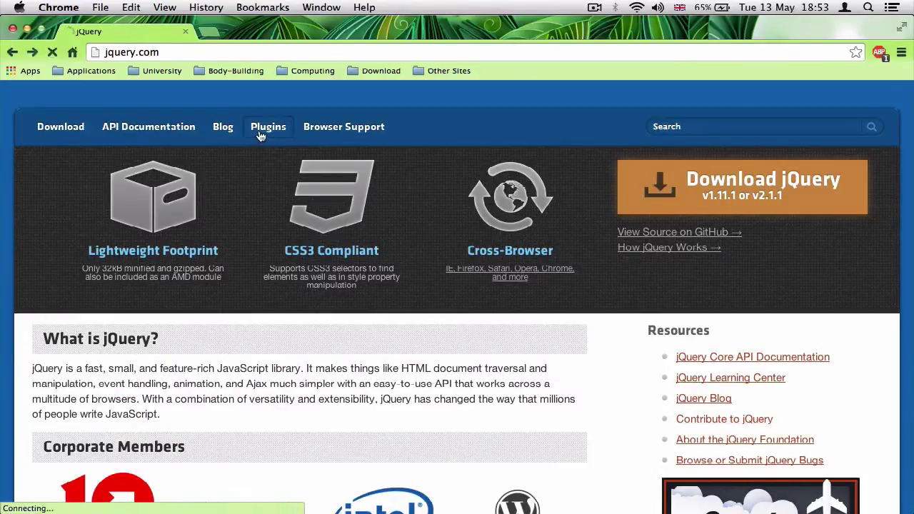
scroll(298, 423, "down", 5)
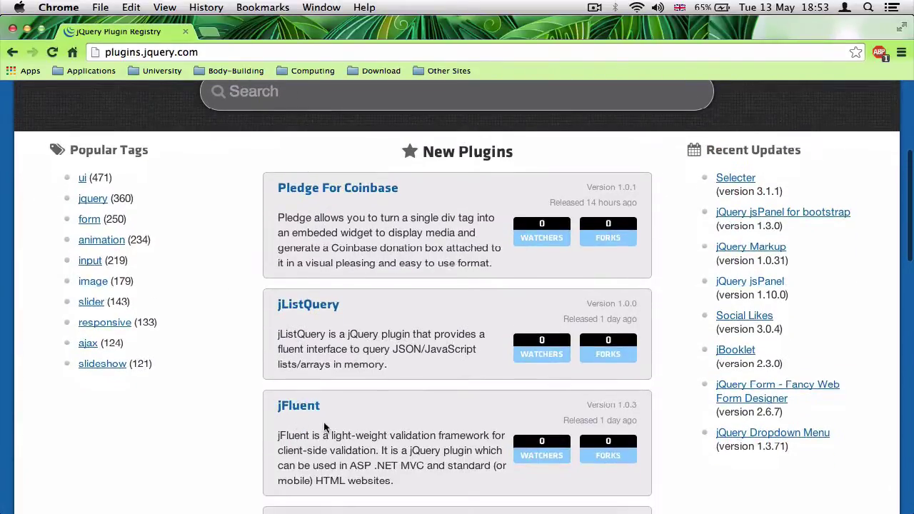
scroll(369, 431, "down", 2)
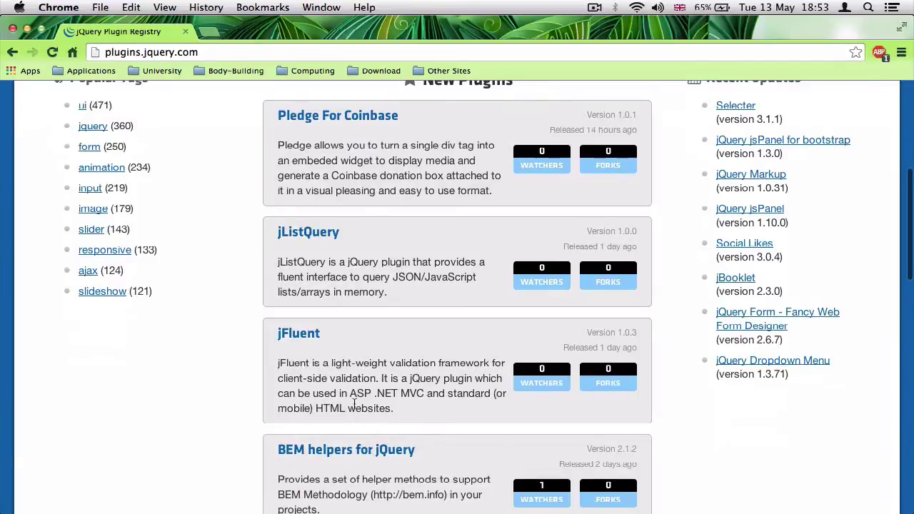
scroll(415, 370, "down", 10)
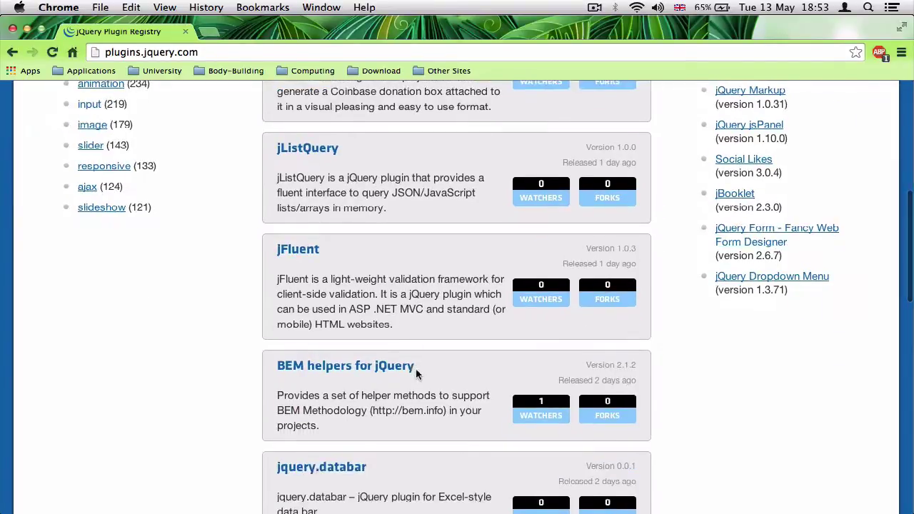
scroll(357, 421, "up", 10)
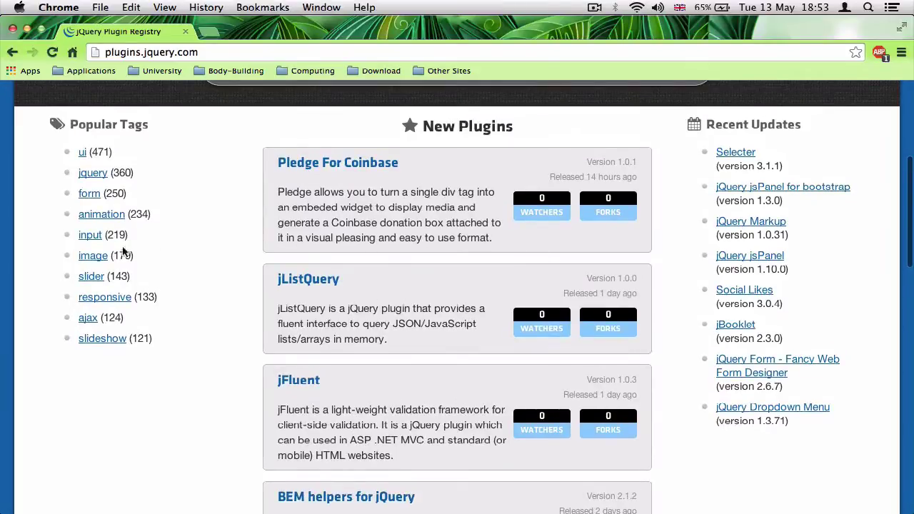
List the plugins tagged jquery, look at jQuery File Upload, and return to the tag results.
left_click(86, 175)
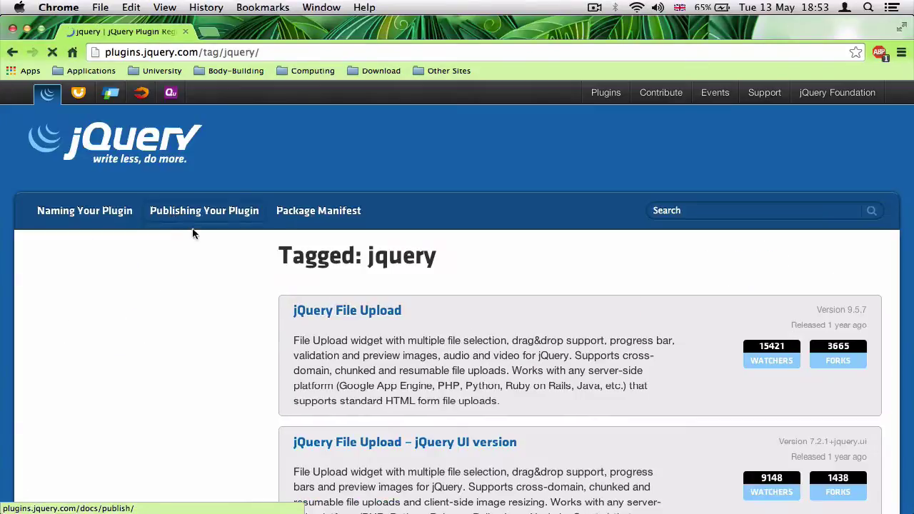
scroll(304, 338, "down", 1)
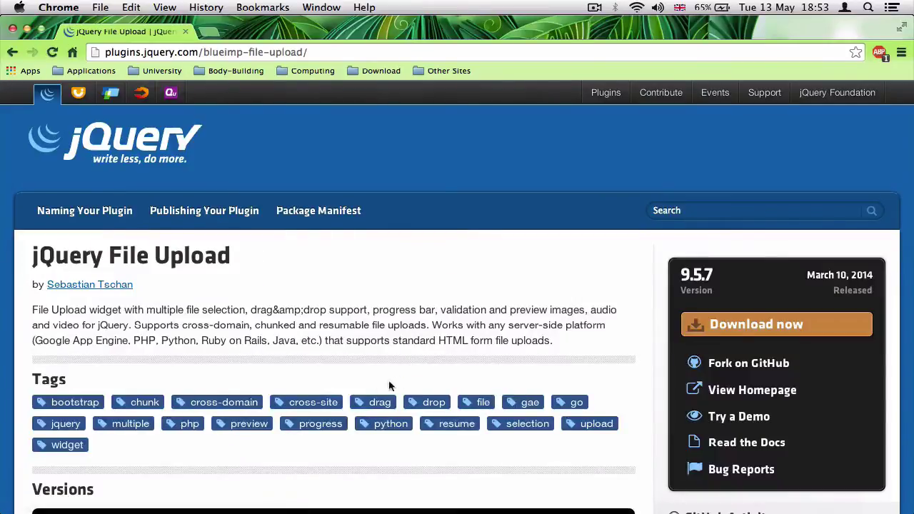
scroll(347, 357, "down", 2)
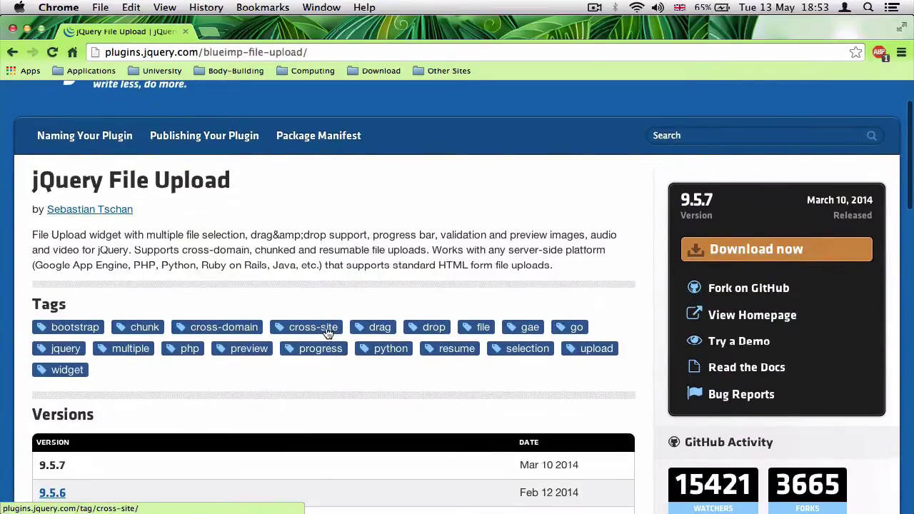
scroll(302, 388, "down", 2)
scroll(302, 388, "up", 2)
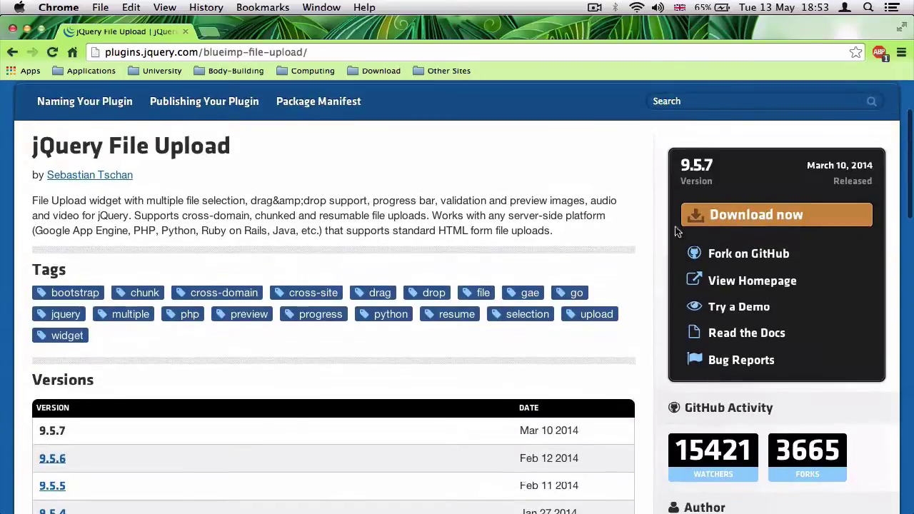
left_click(12, 52)
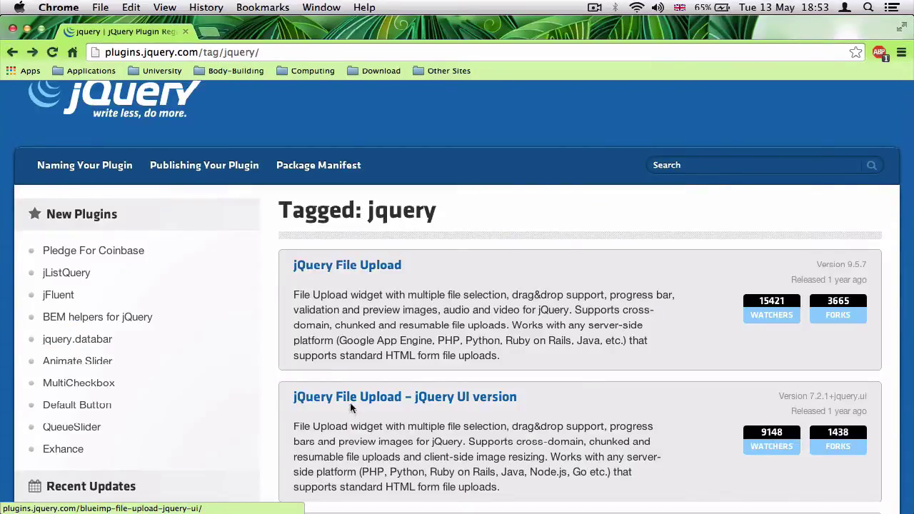
Peek into Launchpad's Developer apps folder, then dismiss it back to Chrome.
key("F4")
key("F4")
key("F4")
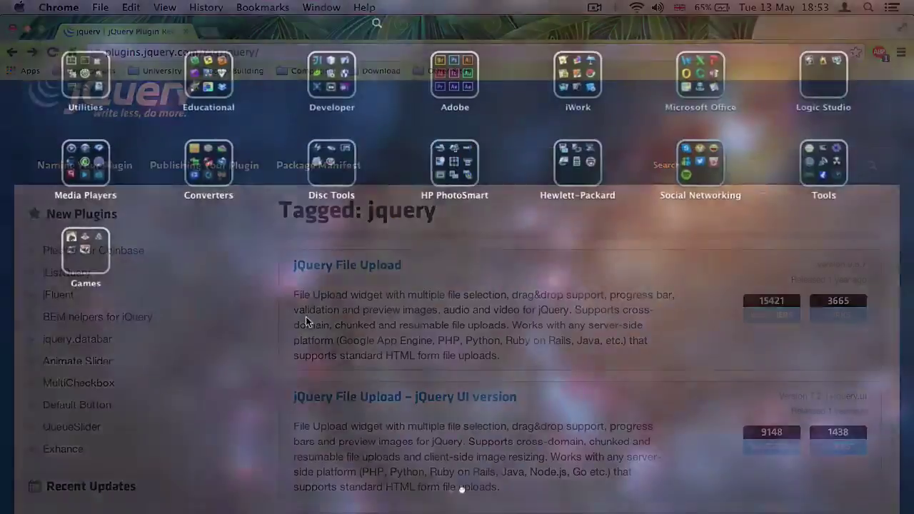
left_click(350, 85)
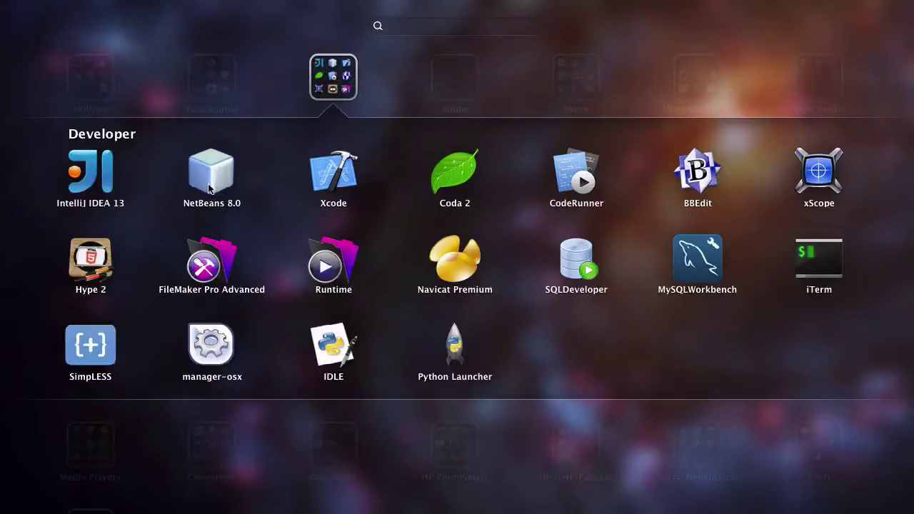
key("F4")
scroll(344, 347, "down", 3)
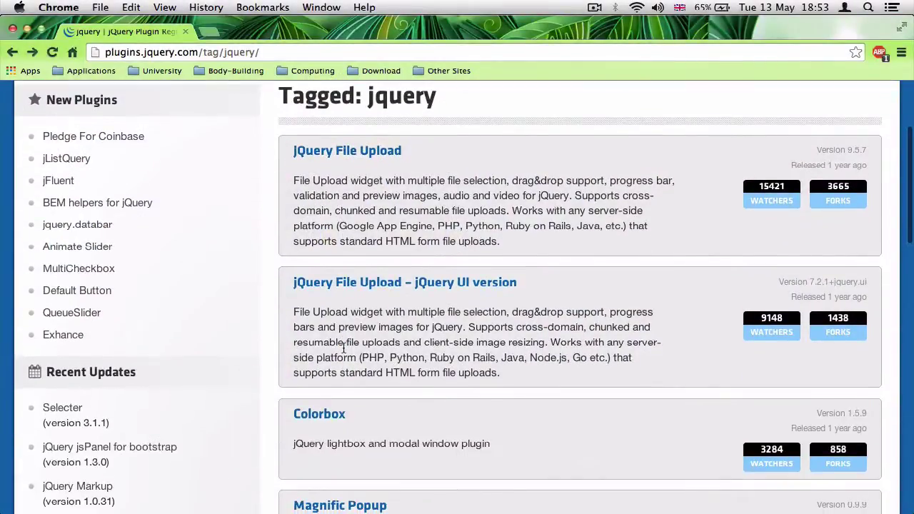
Bring Chrome back to the front and list the plugins tagged ui.
scroll(344, 348, "down", 5)
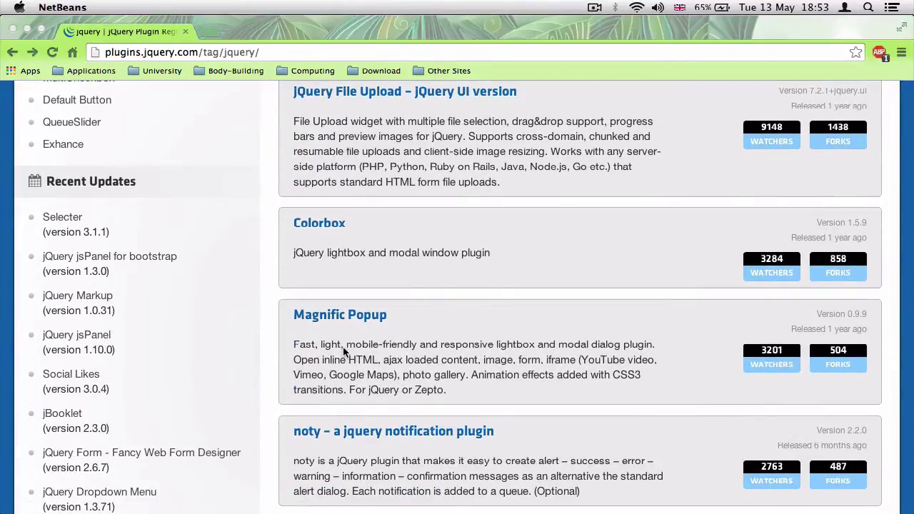
left_click(324, 338)
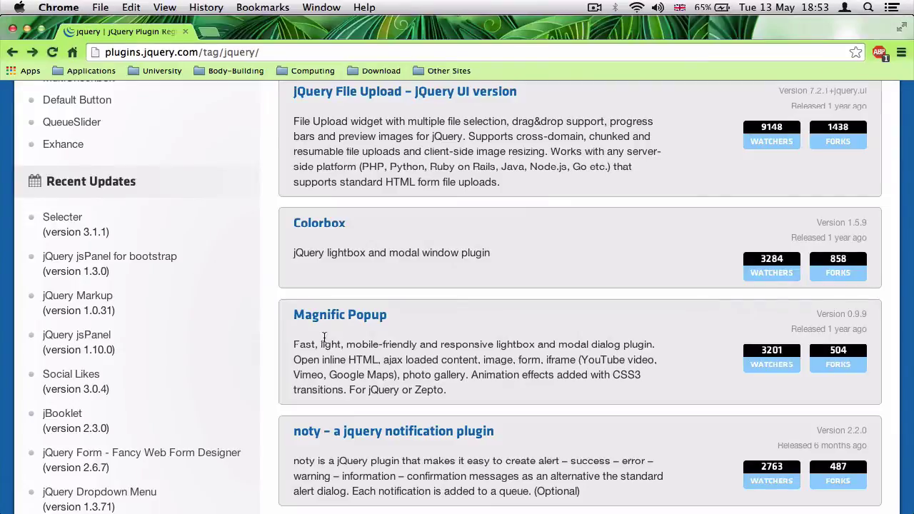
scroll(316, 333, "up", 10)
scroll(241, 322, "left", 5)
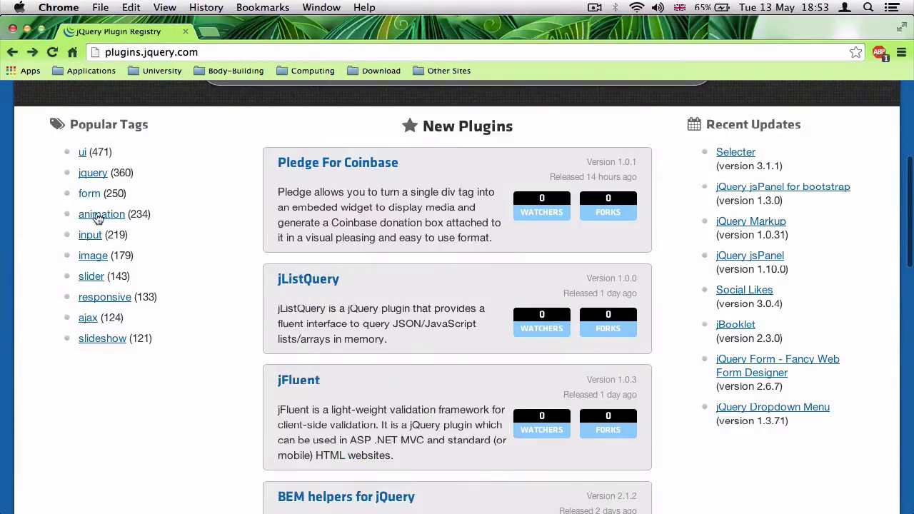
left_click(84, 152)
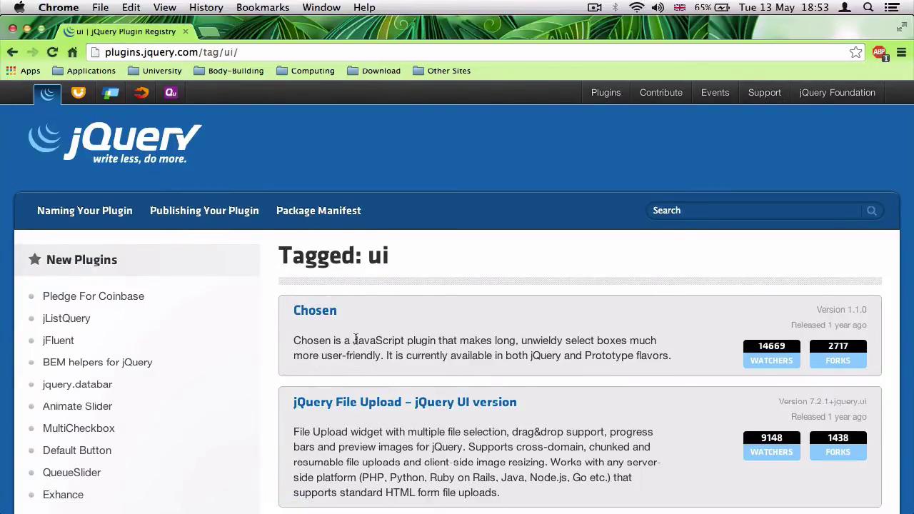
scroll(354, 339, "down", 3)
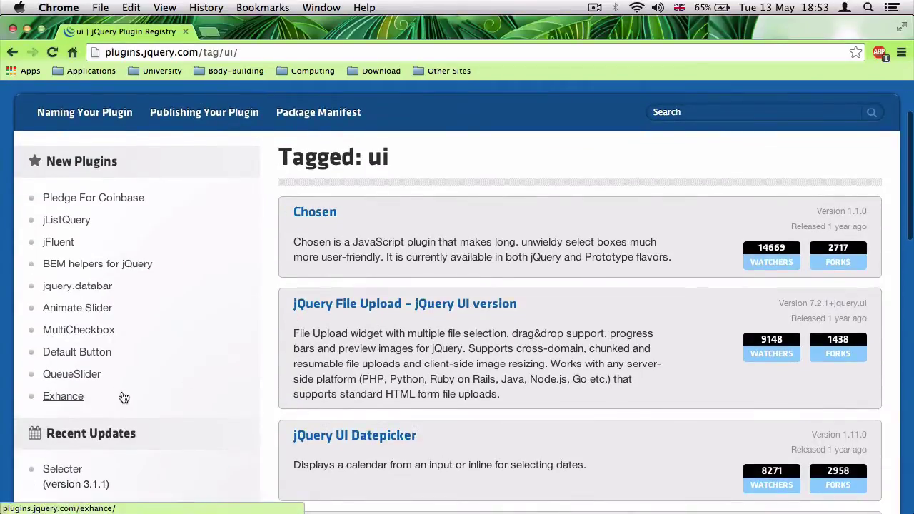
Open the jquery.databar plugin page via the databar tag and highlight its release date.
left_click(85, 293)
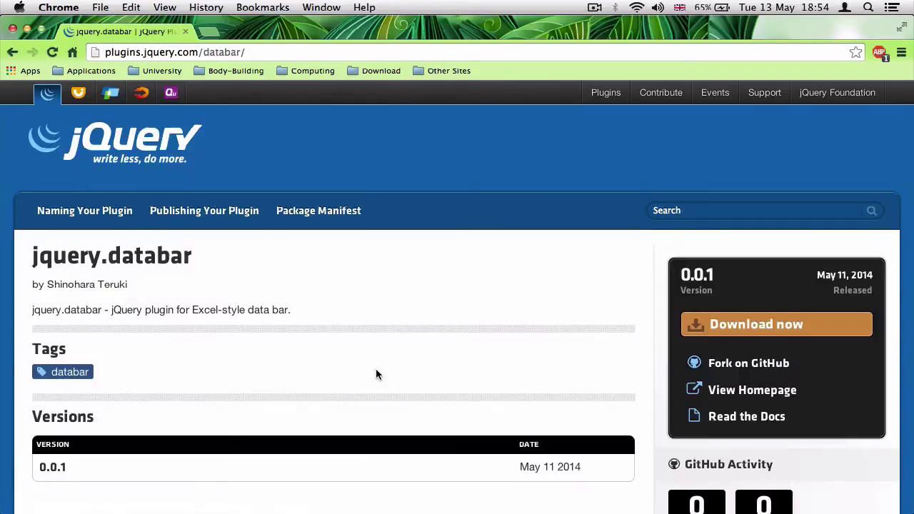
scroll(376, 373, "down", 5)
left_click(77, 215)
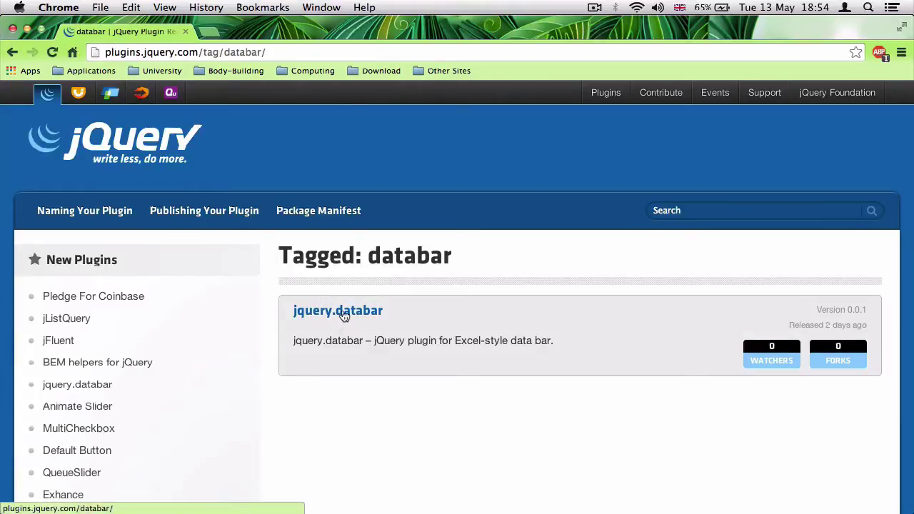
left_click(343, 317)
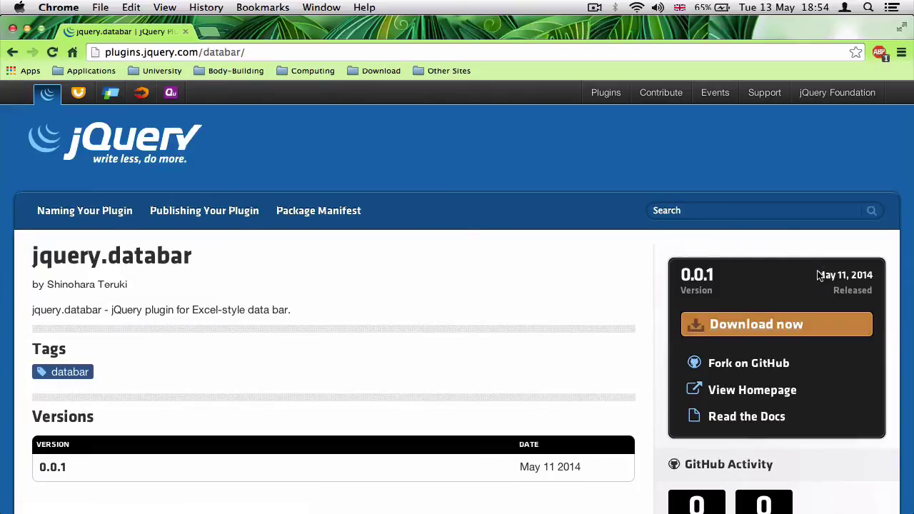
left_click_drag(817, 276, 876, 274)
Swipe back through the tag pages and plugins.jquery.com to the jquery.com homepage.
scroll(490, 346, "down", 5)
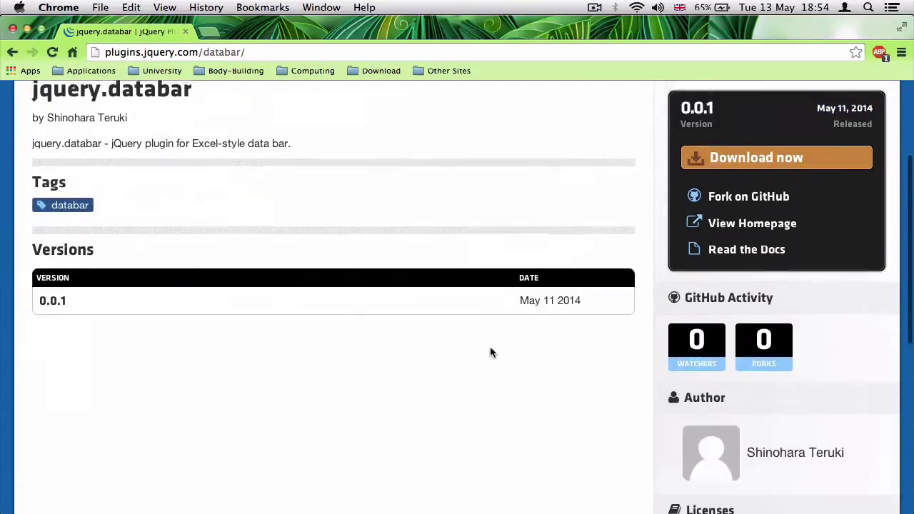
scroll(490, 346, "left", 5)
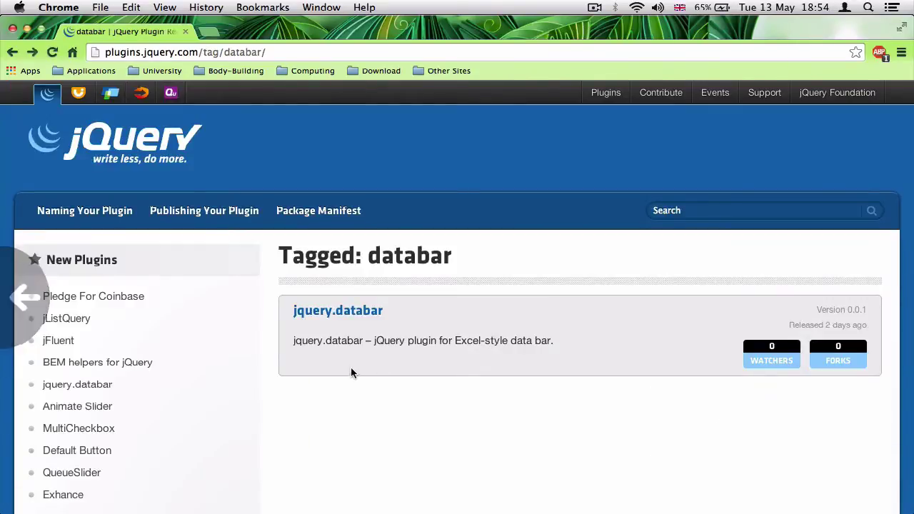
scroll(348, 372, "down", 2)
scroll(348, 372, "left", 5)
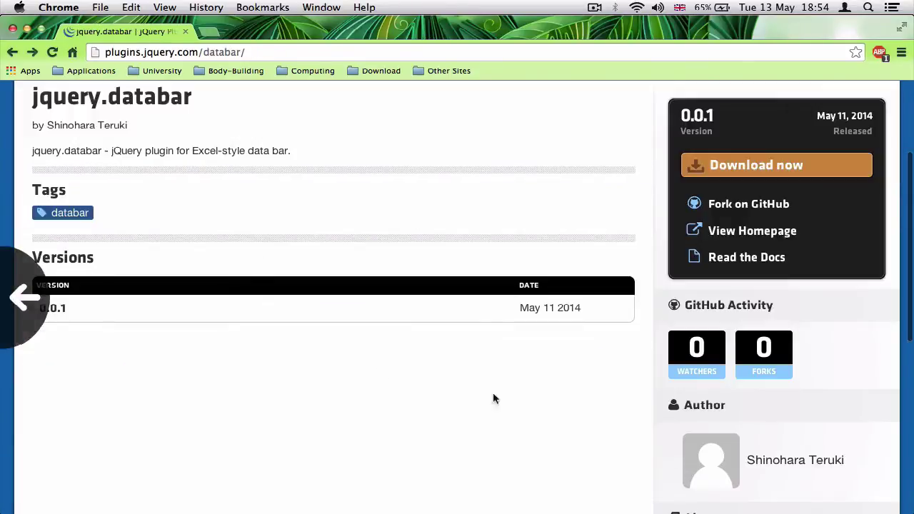
scroll(284, 378, "left", 5)
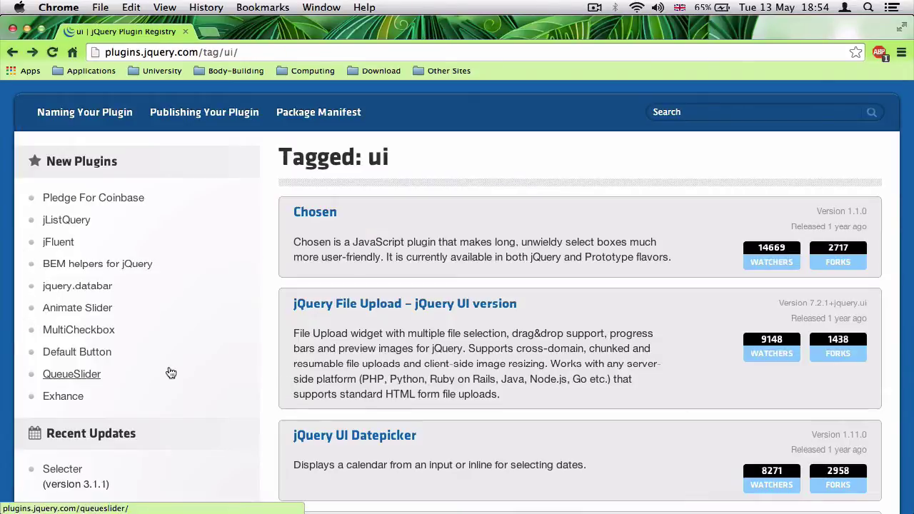
scroll(169, 371, "up", 2)
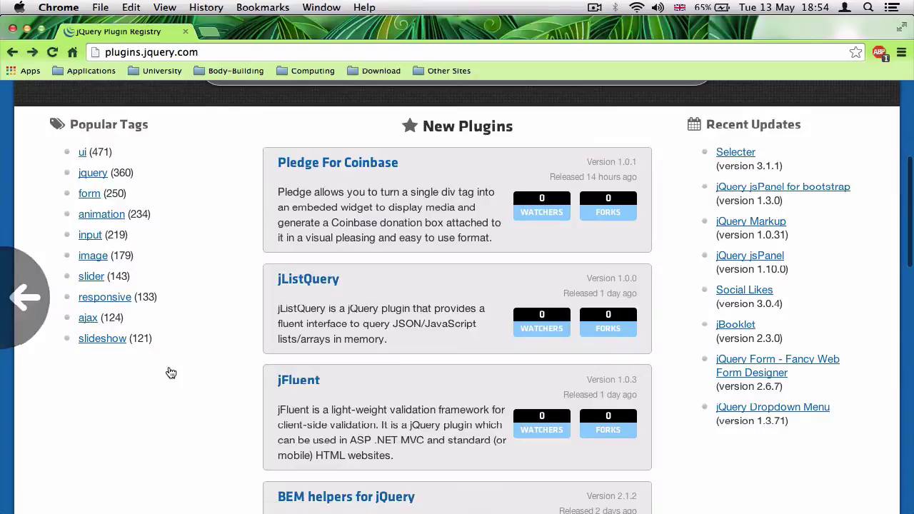
scroll(171, 373, "left", 5)
scroll(469, 416, "down", 3)
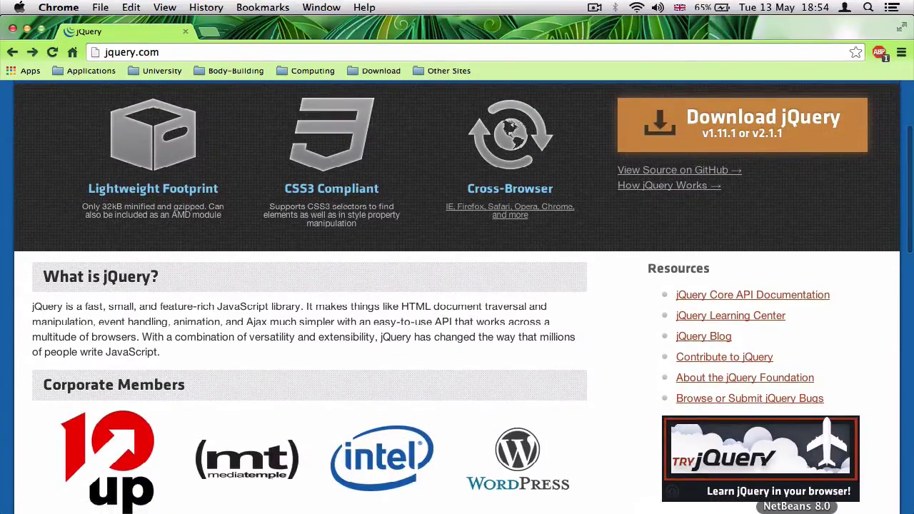
Highlight and clear the 'What is jQuery?' paragraph on jquery.com, then switch to NetBeans.
key("super+Tab")
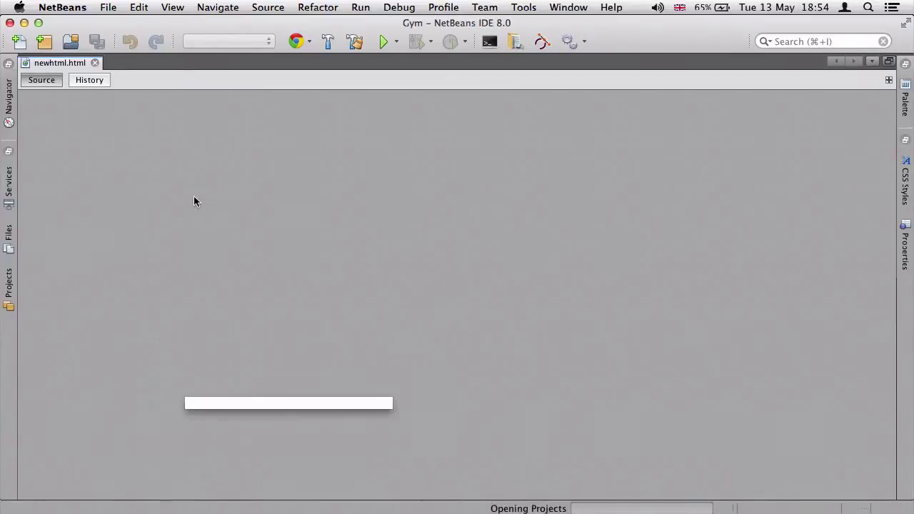
left_click(279, 509)
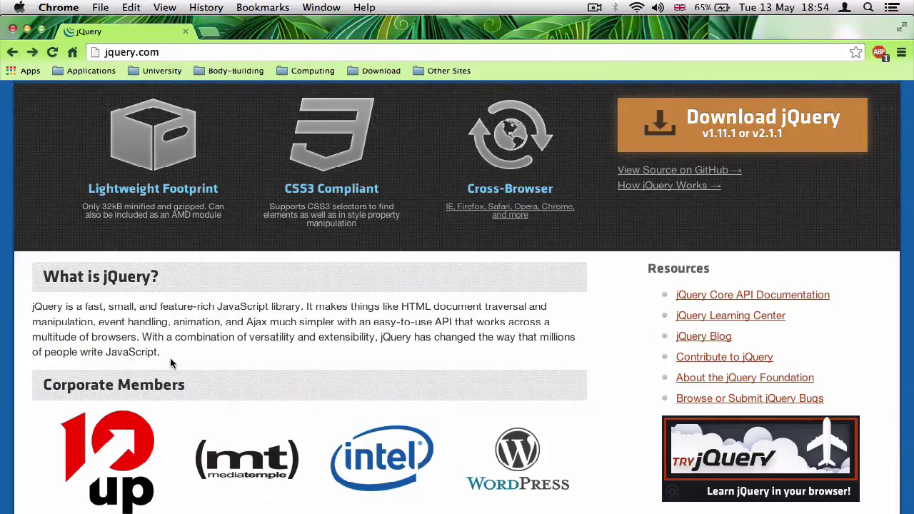
left_click_drag(168, 354, 27, 316)
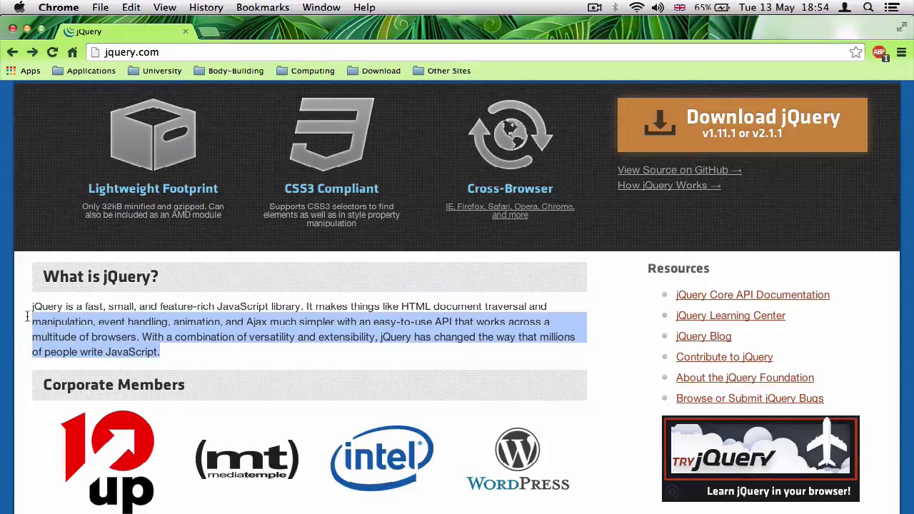
left_click(168, 356)
scroll(168, 358, "up", 3)
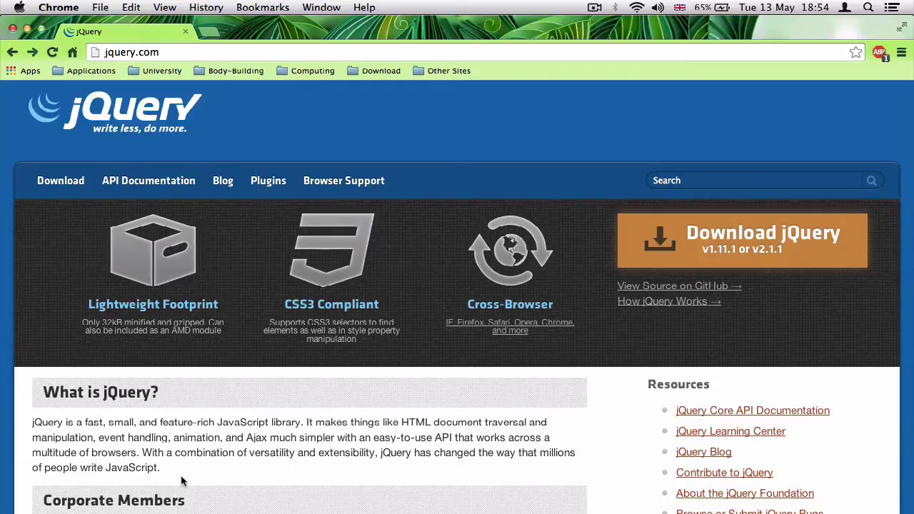
left_click_drag(167, 471, 24, 421)
left_click(157, 468)
left_click(828, 507)
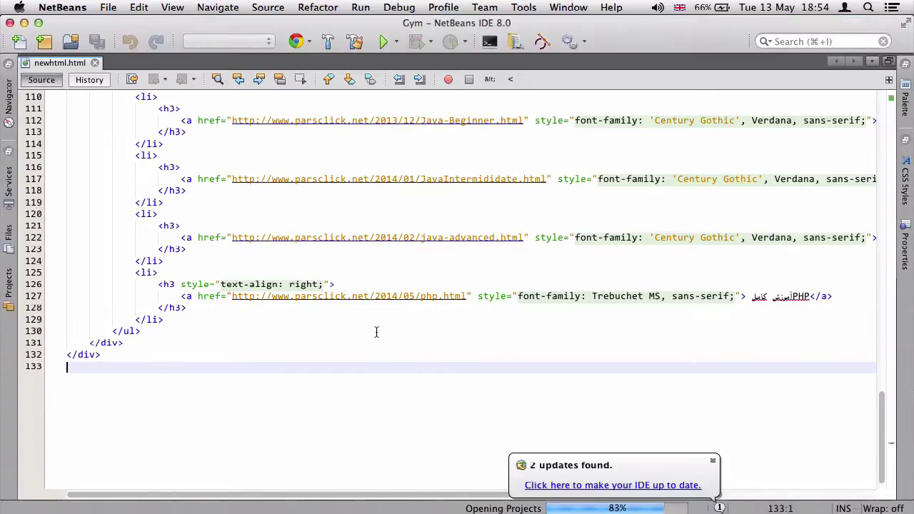
From the Projects window, open the Gym project's Properties via its context menu.
scroll(376, 332, "up", 10)
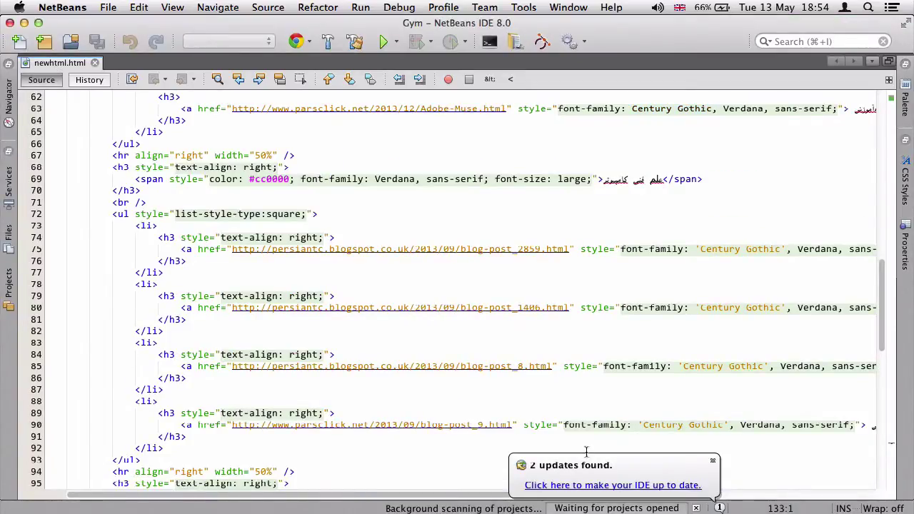
key("super+1")
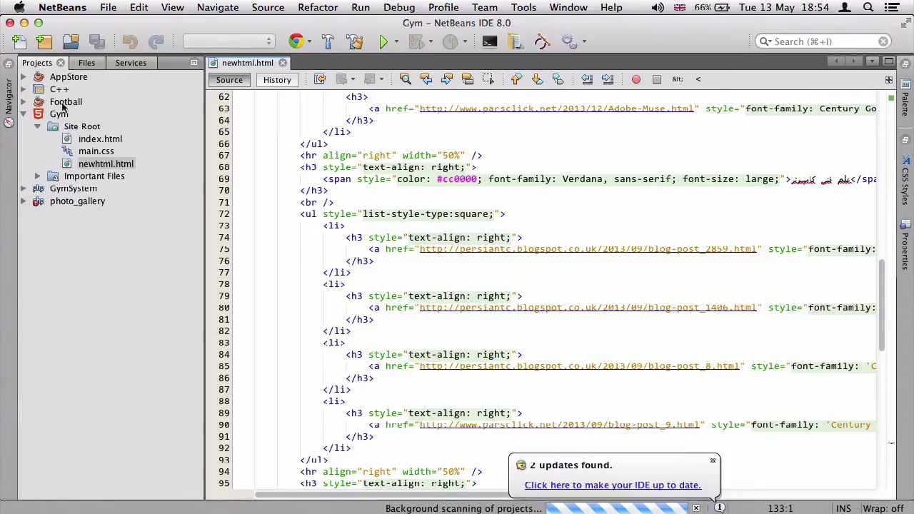
left_click(59, 115)
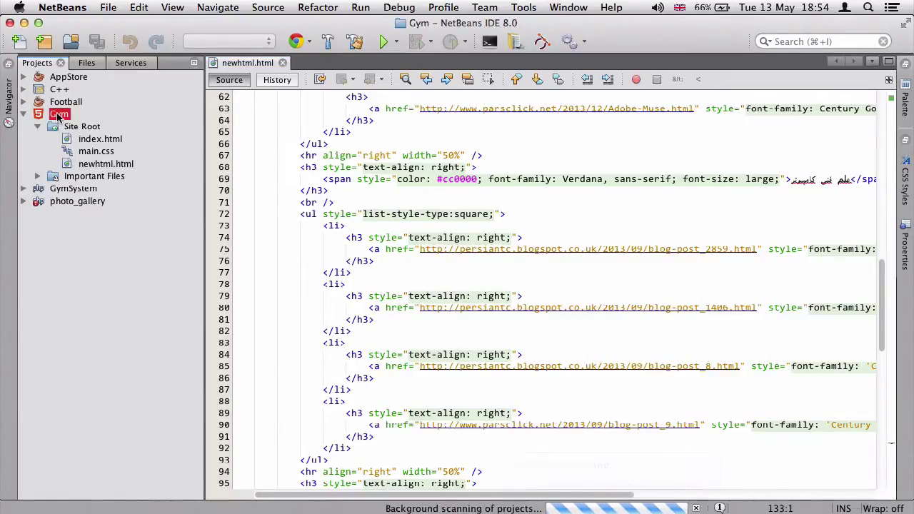
right_click(58, 116)
left_click(54, 114)
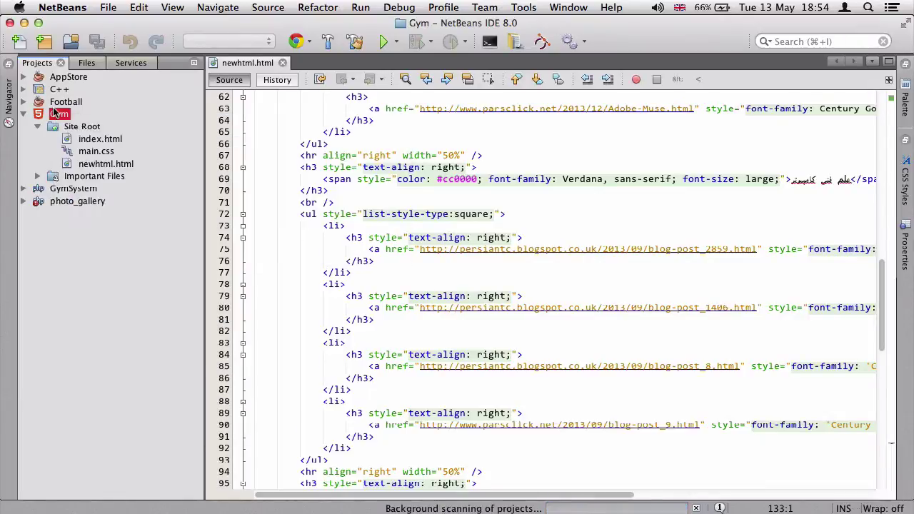
right_click(54, 117)
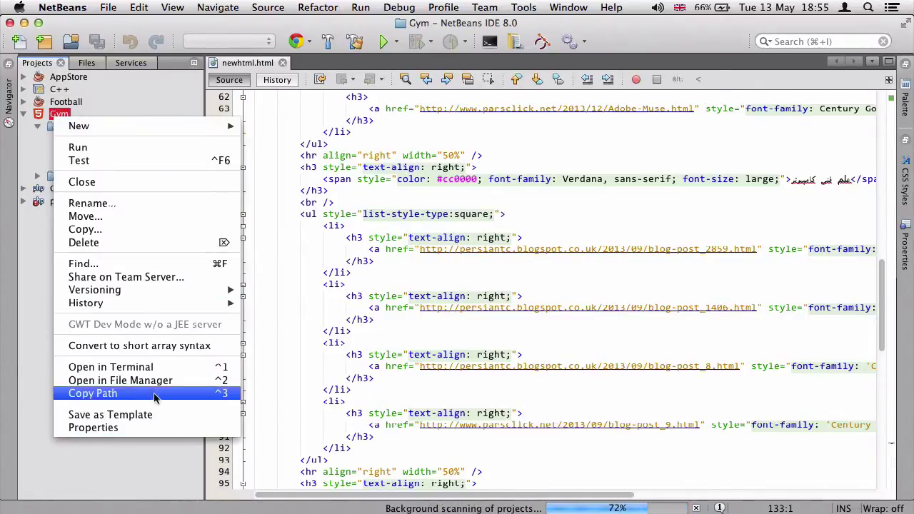
left_click(125, 428)
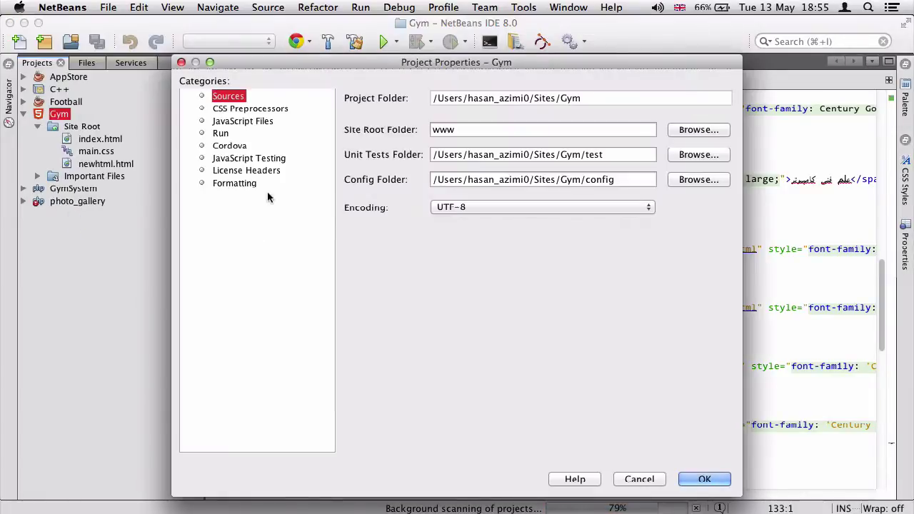
Look over the CSS Preprocessors (Sass, LESS) and JavaScript settings, then cancel the dialog.
left_click(249, 111)
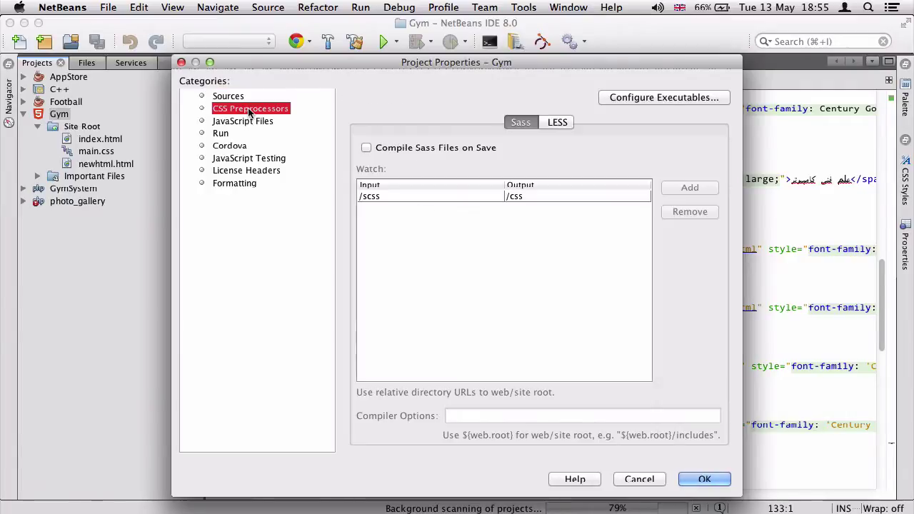
left_click(549, 124)
left_click(513, 123)
left_click(230, 123)
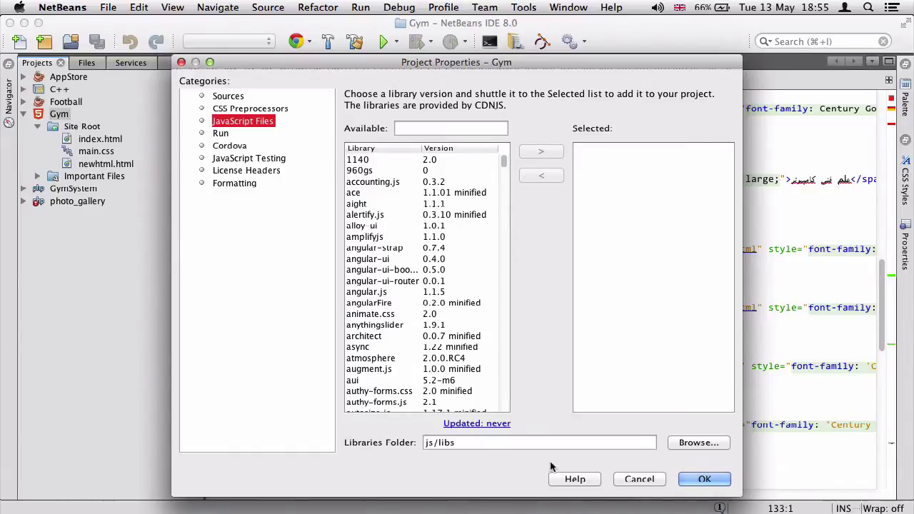
left_click(628, 480)
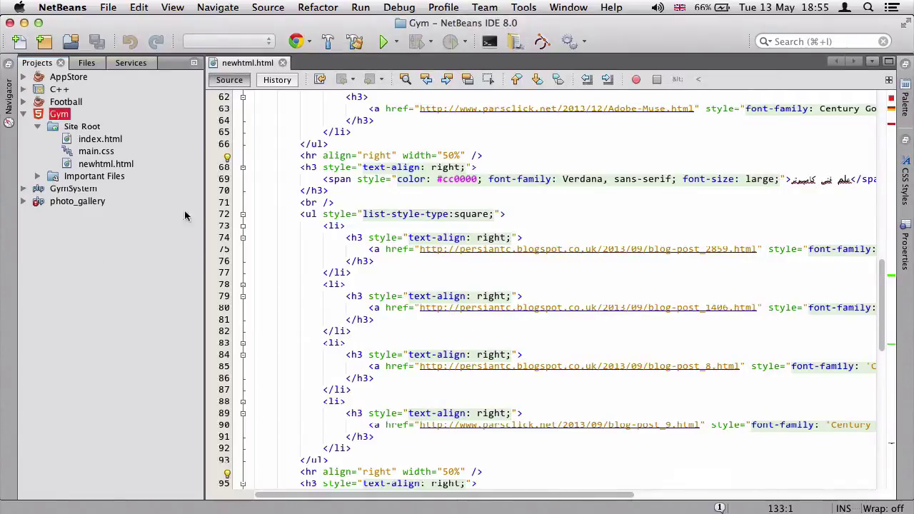
Reopen Gym's properties on JavaScript Files and browse the 960gs, backbone and bootstrap libraries.
right_click(64, 118)
left_click(100, 426)
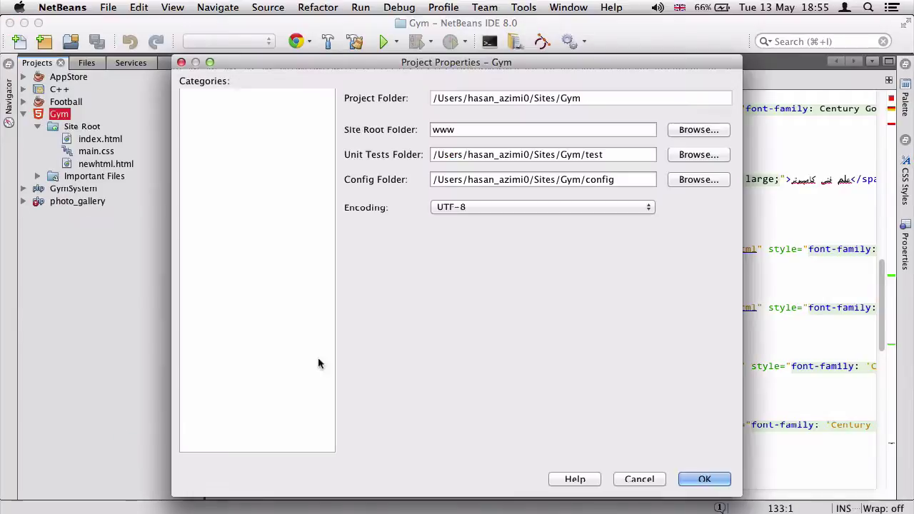
left_click(233, 121)
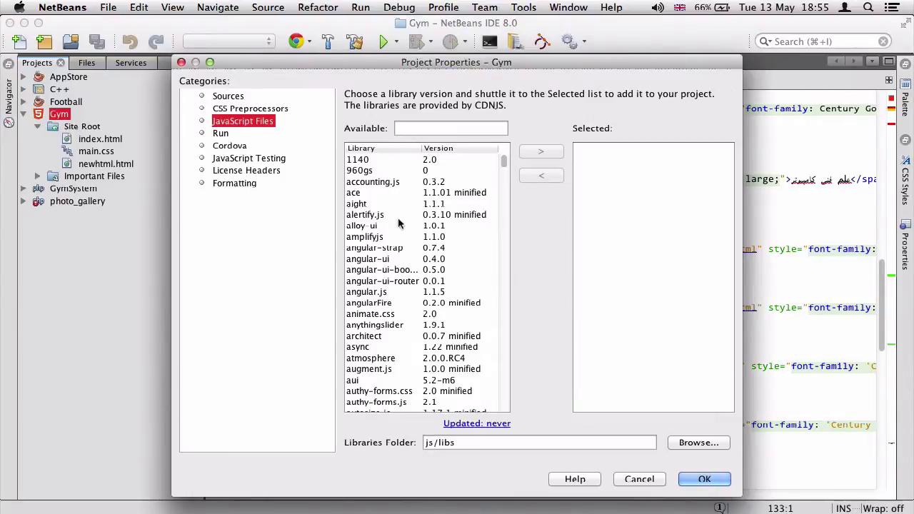
scroll(391, 243, "down", 8)
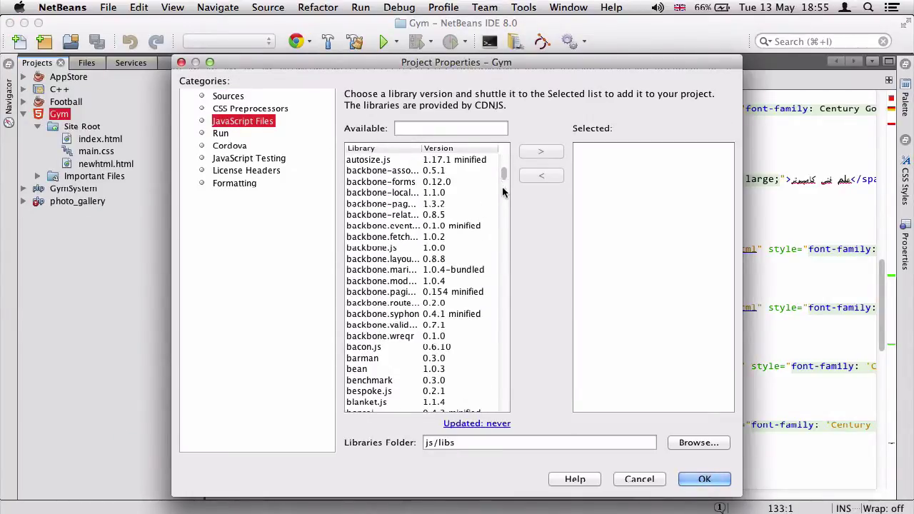
left_click_drag(502, 186, 498, 151)
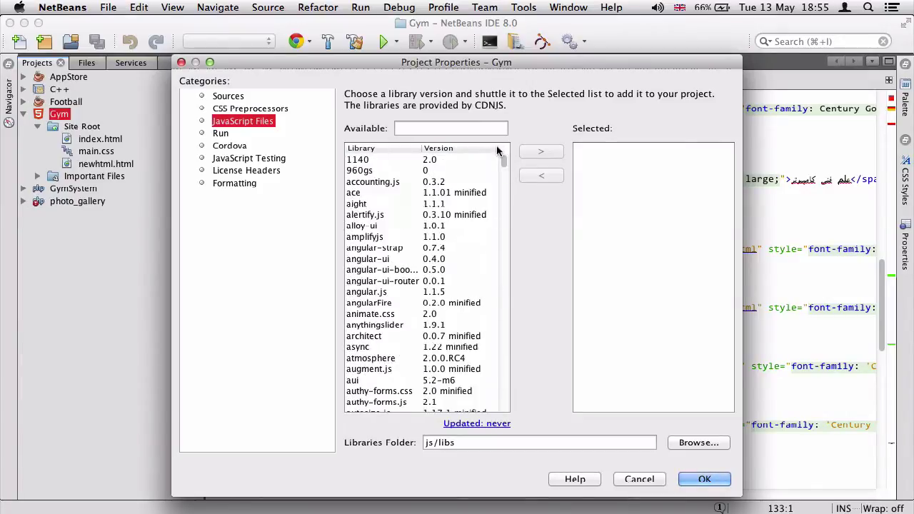
left_click(365, 171)
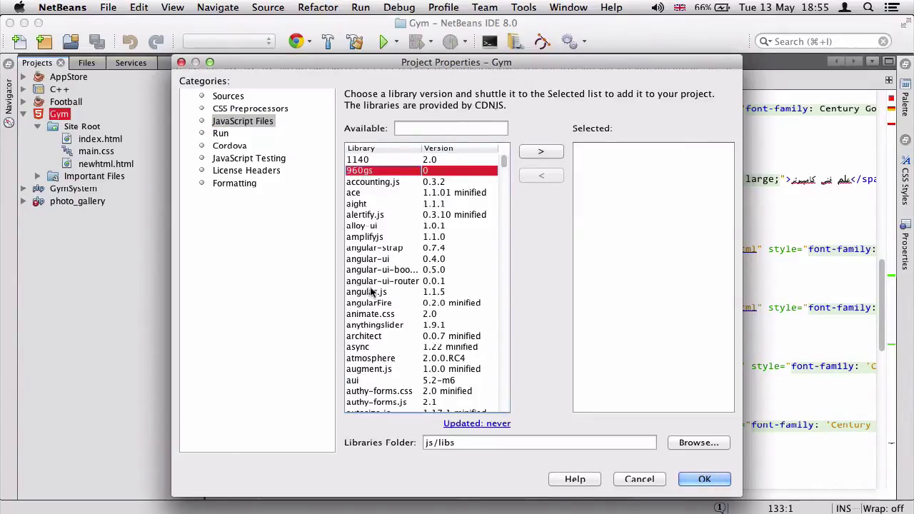
scroll(370, 292, "down", 4)
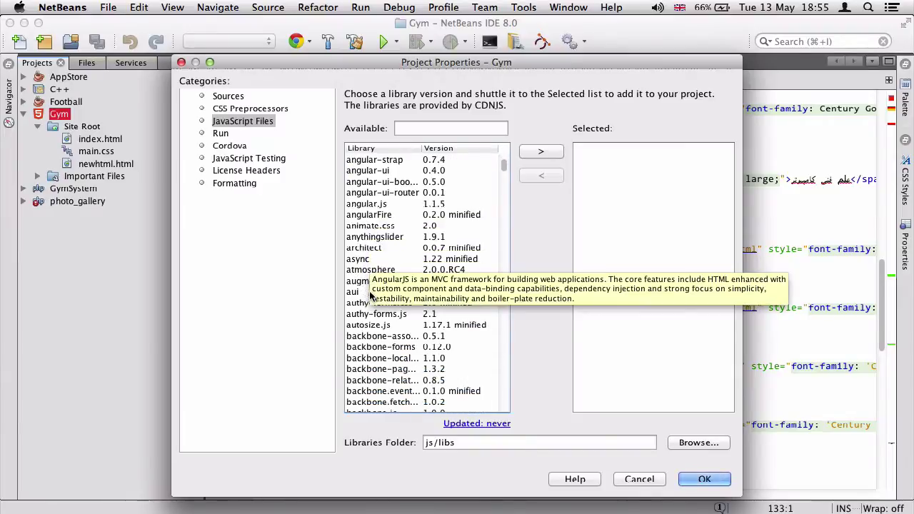
left_click(362, 339)
scroll(387, 365, "down", 5)
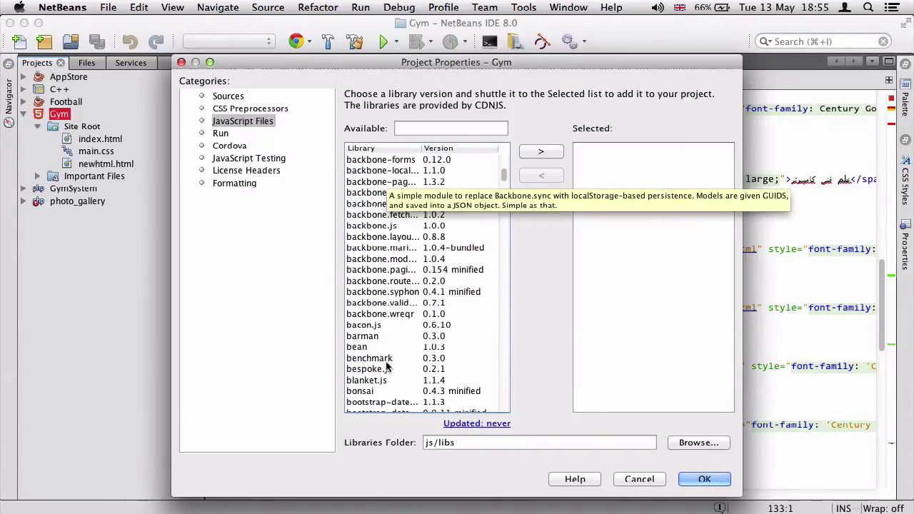
scroll(362, 361, "down", 2)
left_click(362, 359)
scroll(366, 361, "down", 6)
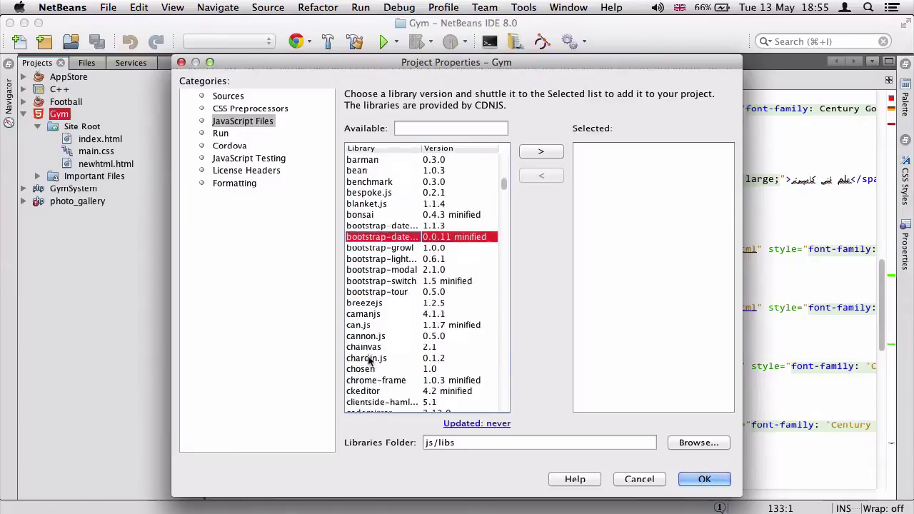
left_click_drag(371, 207, 374, 270)
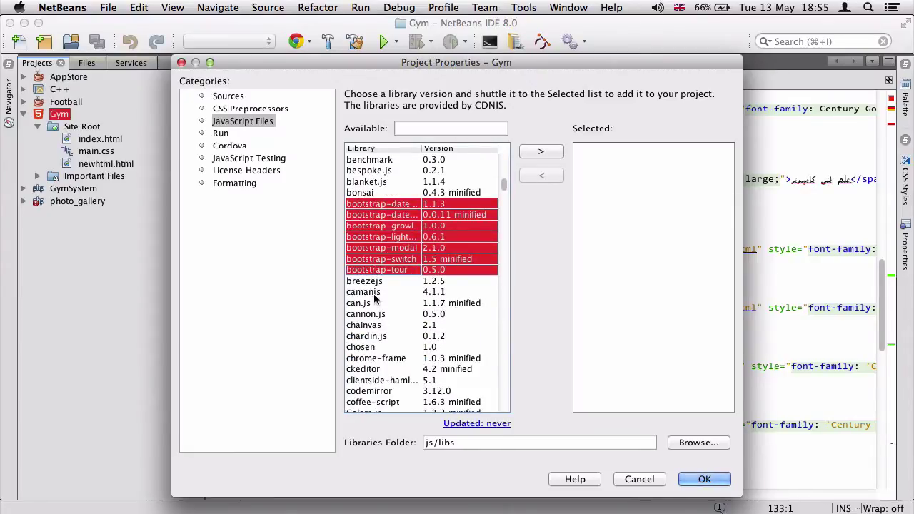
scroll(375, 298, "down", 10)
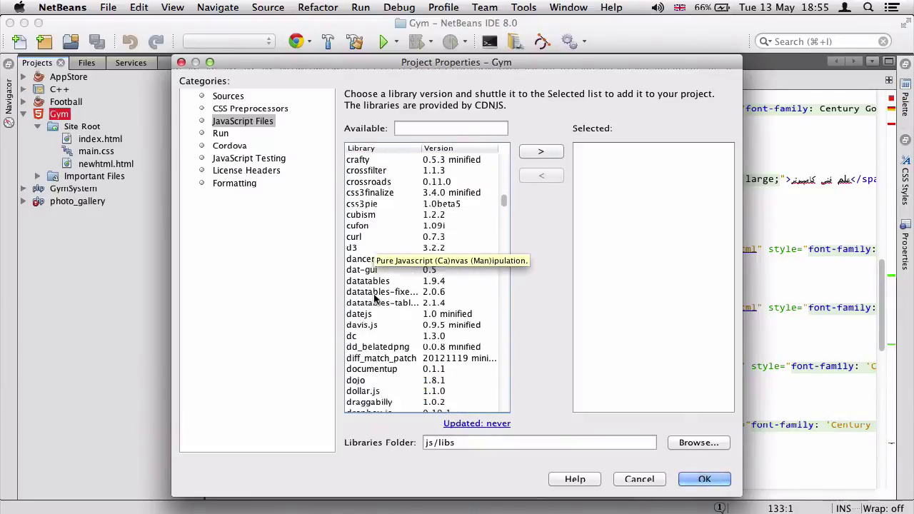
scroll(375, 298, "down", 20)
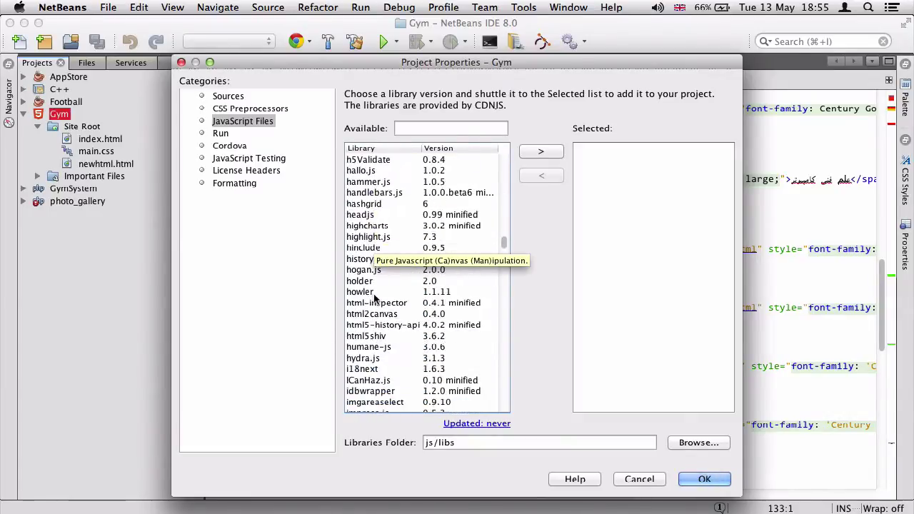
scroll(374, 298, "down", 20)
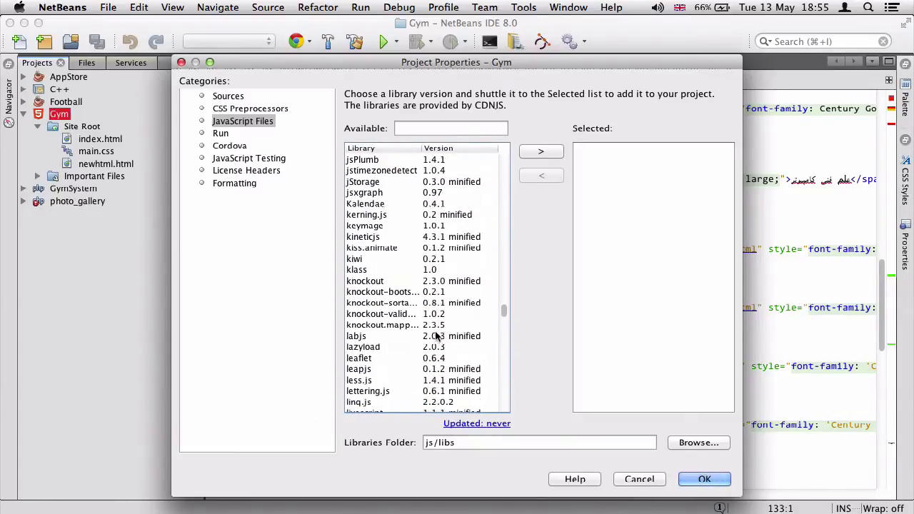
scroll(436, 336, "up", 20)
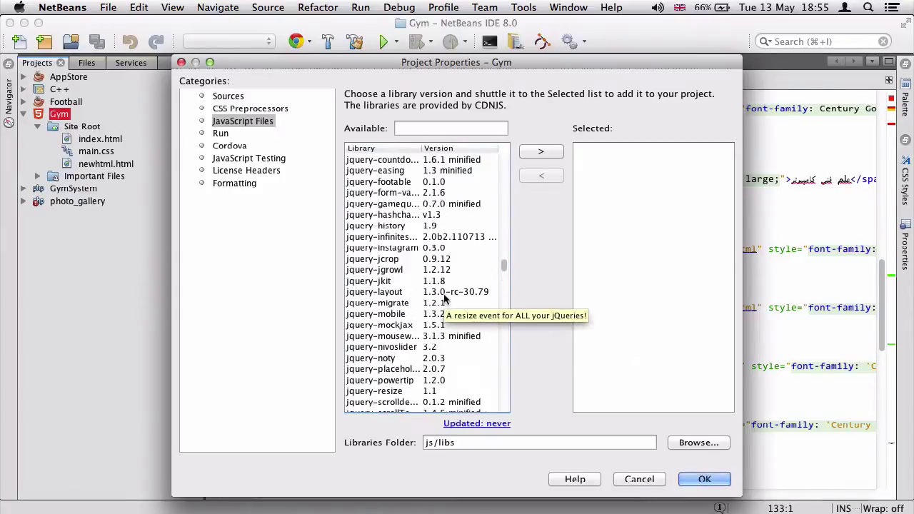
scroll(444, 299, "up", 5)
Locate jquery 2.0.3 in the CDNJS list, browsing on through json2 and modernizr.
left_click(359, 247)
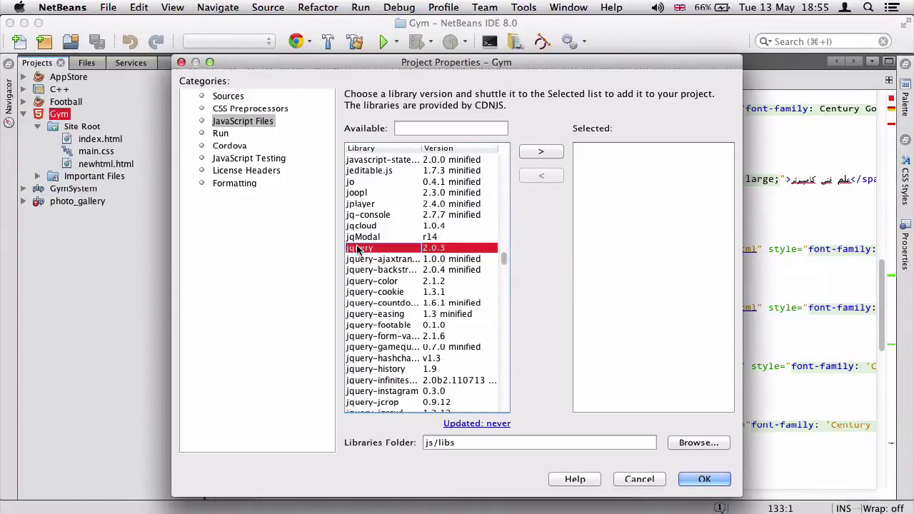
left_click_drag(361, 251, 391, 276)
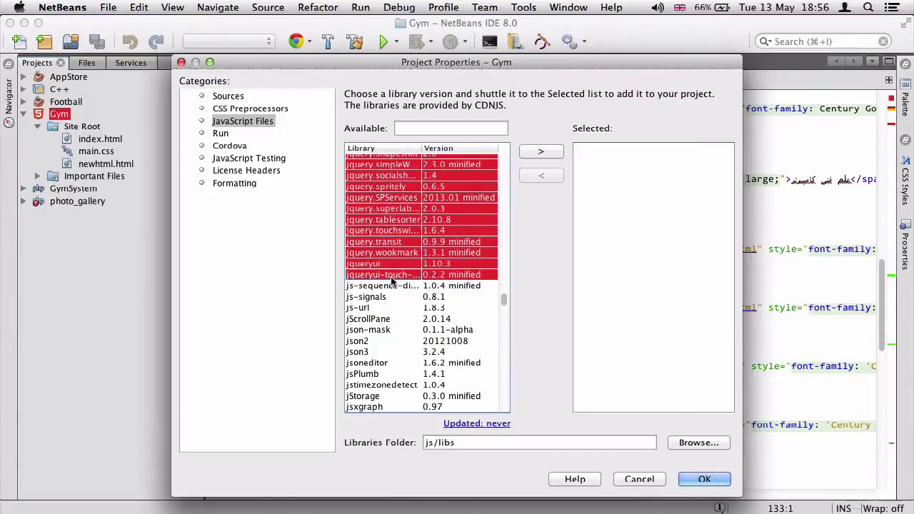
left_click(394, 342)
scroll(394, 342, "down", 5)
scroll(394, 341, "down", 15)
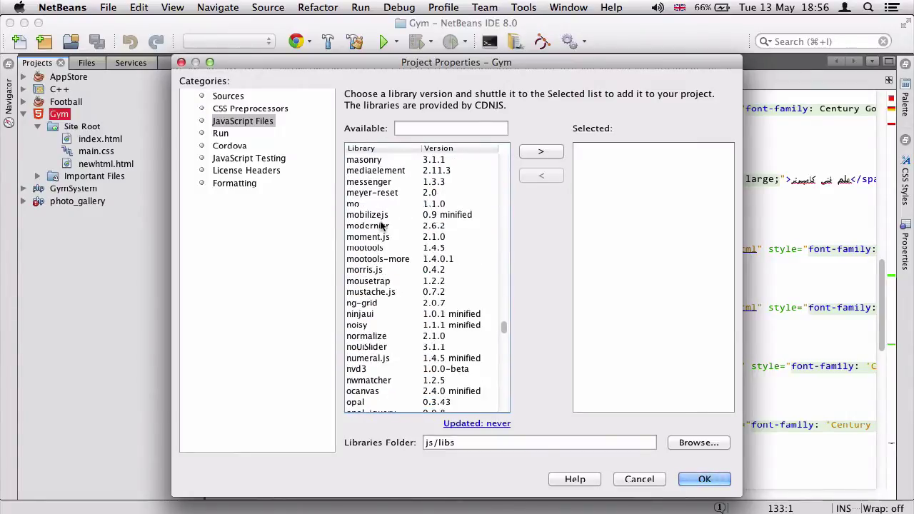
left_click(380, 226)
scroll(379, 270, "down", 6)
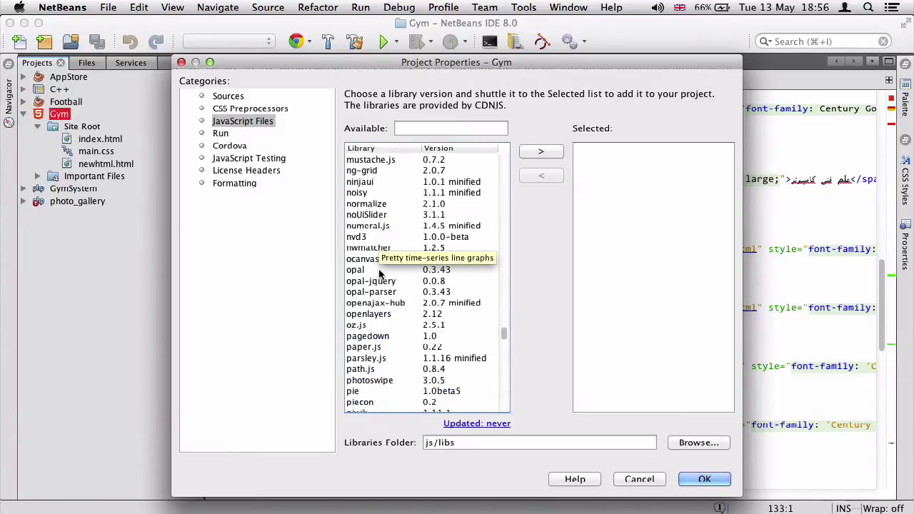
scroll(379, 274, "down", 13)
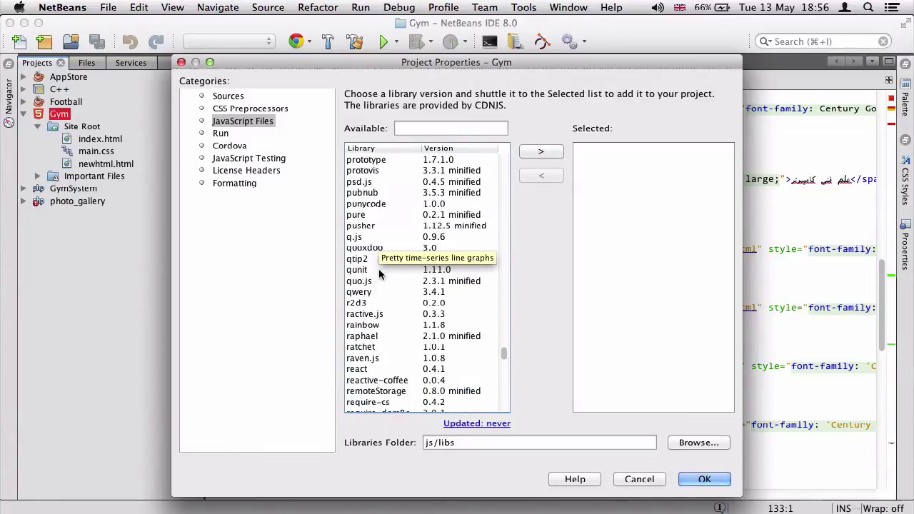
scroll(379, 270, "down", 15)
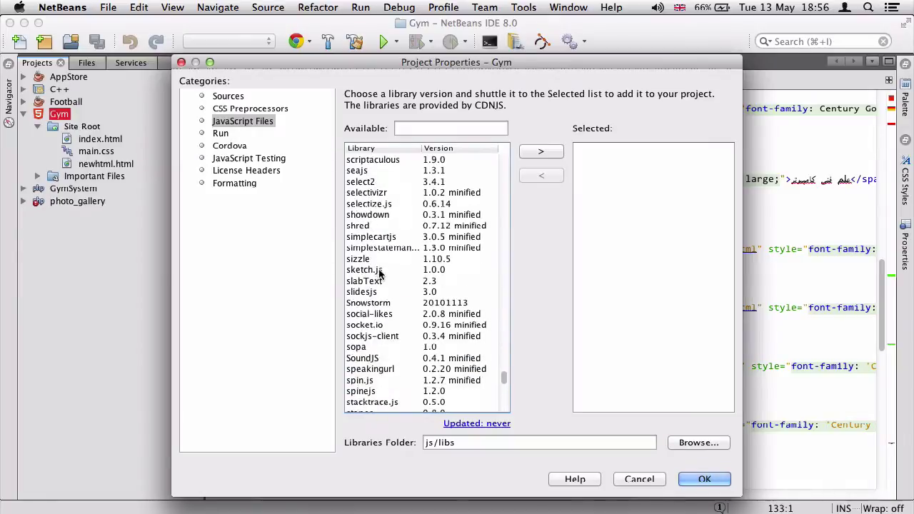
scroll(379, 273, "up", 18)
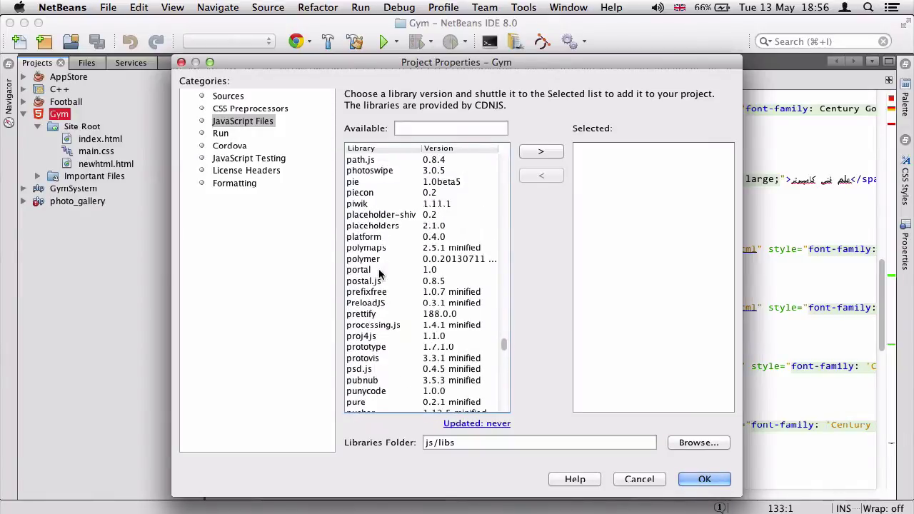
scroll(379, 274, "up", 9)
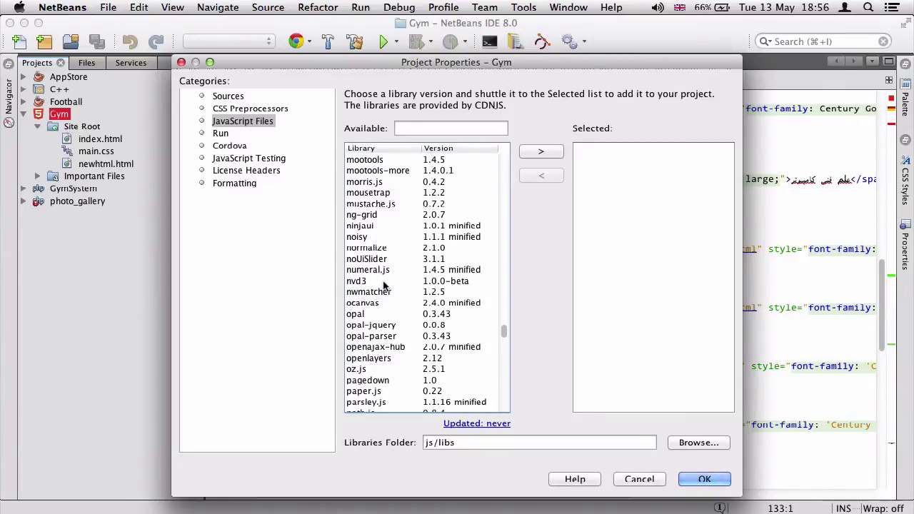
scroll(371, 282, "up", 10)
scroll(380, 279, "up", 15)
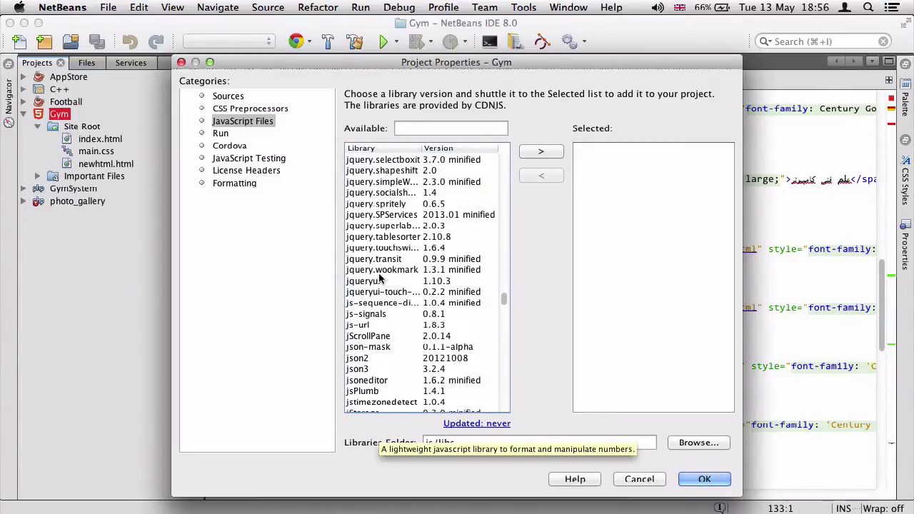
scroll(380, 278, "up", 15)
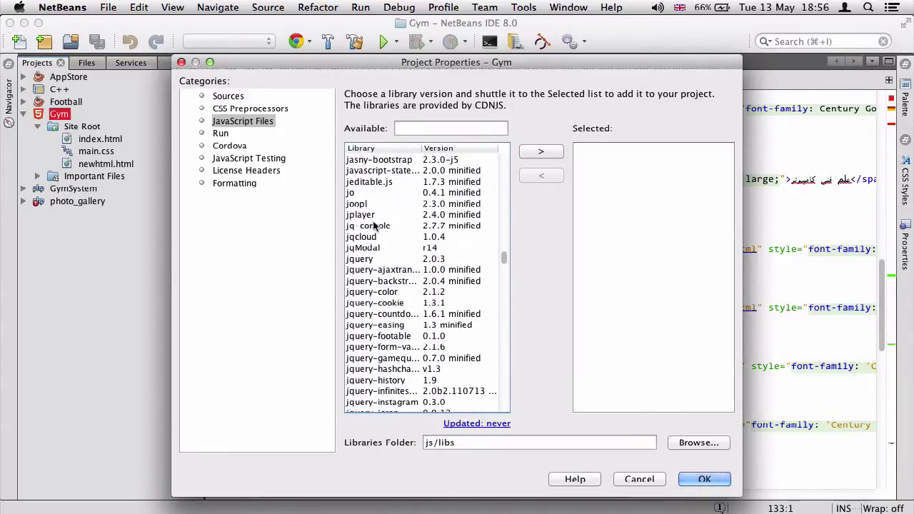
Move jquery 2.0.3 into the Selected libraries and confirm with OK.
left_click(360, 260)
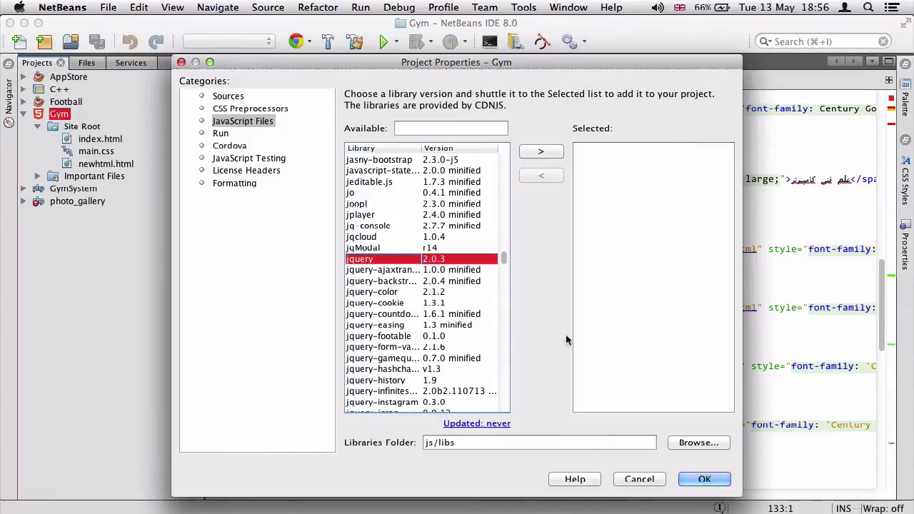
left_click(545, 152)
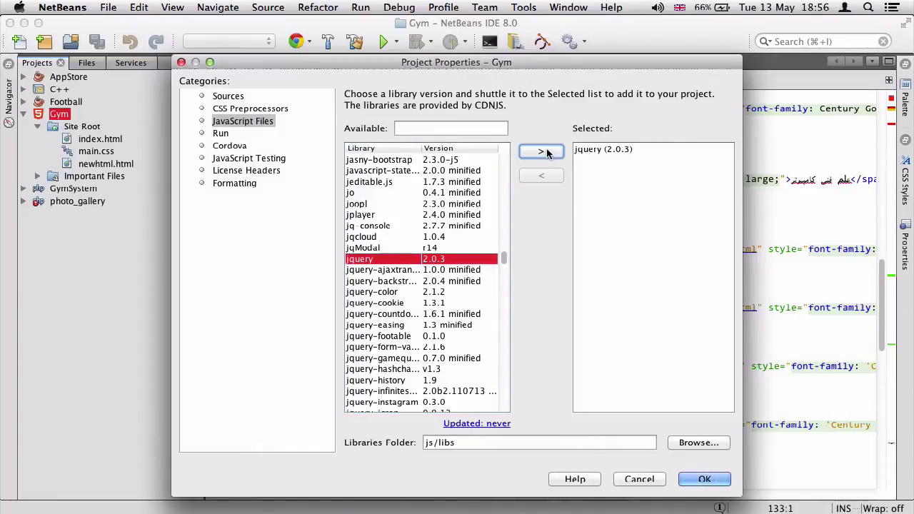
left_click(690, 474)
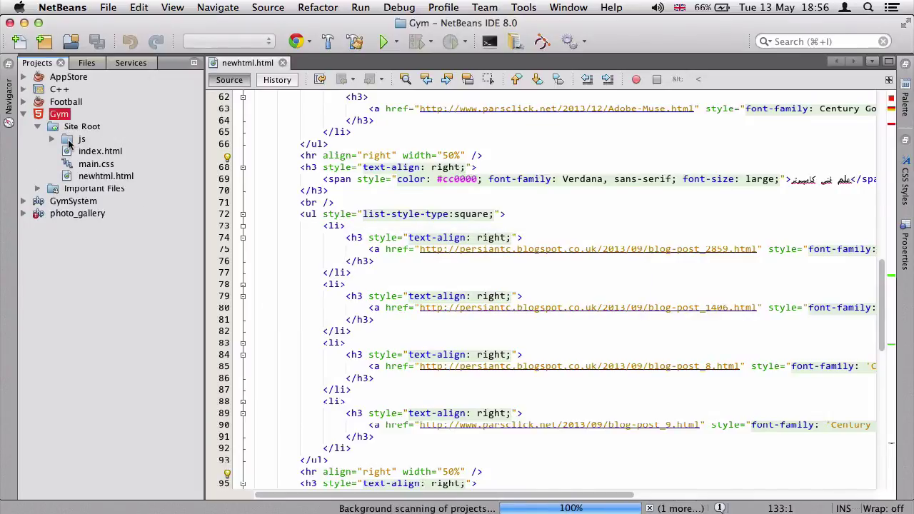
Expand js > libs > jquery to check jquery.js, then open index.html.
left_click(52, 139)
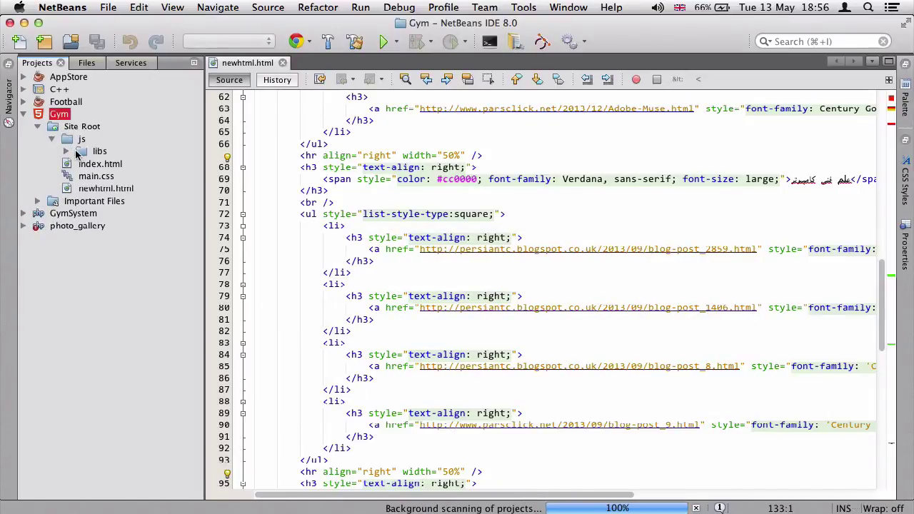
left_click(66, 151)
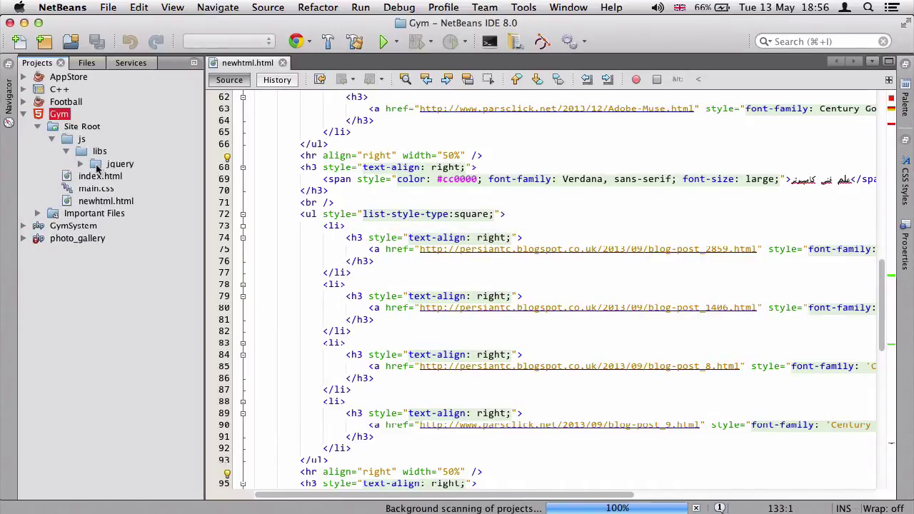
left_click(80, 164)
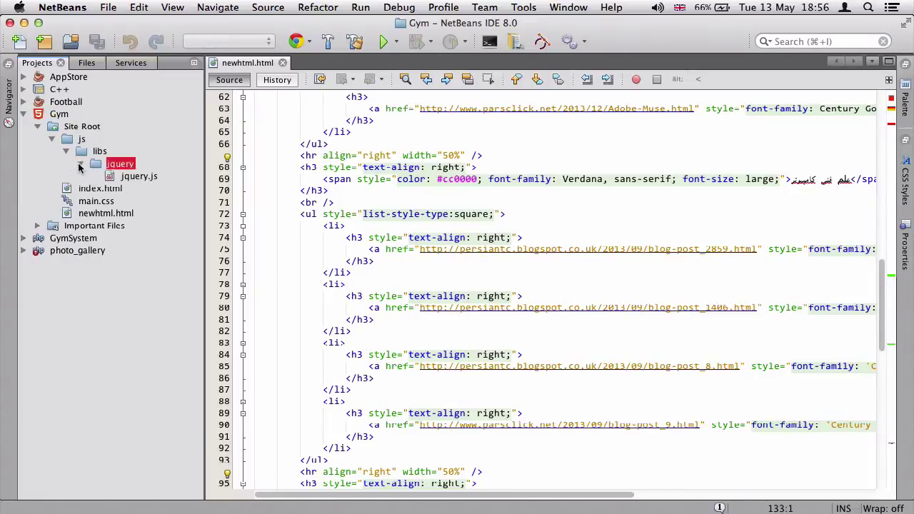
left_click(123, 177)
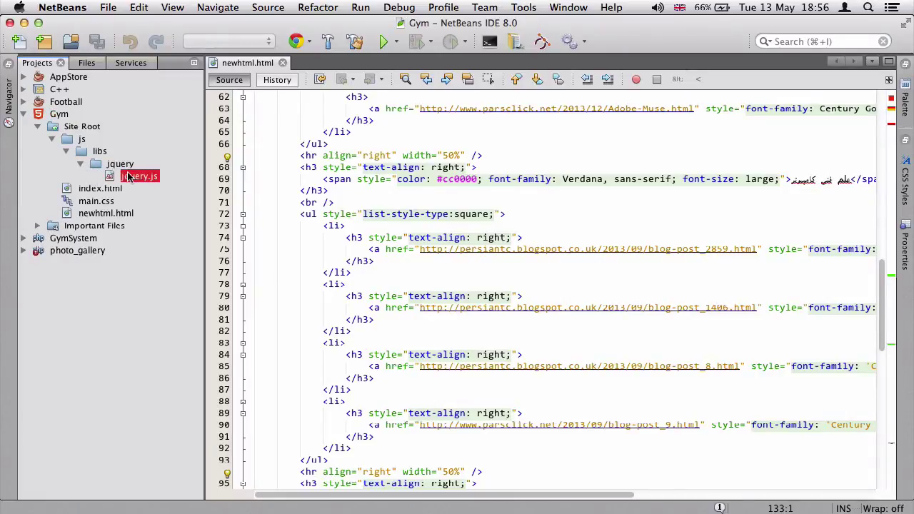
double_click(97, 190)
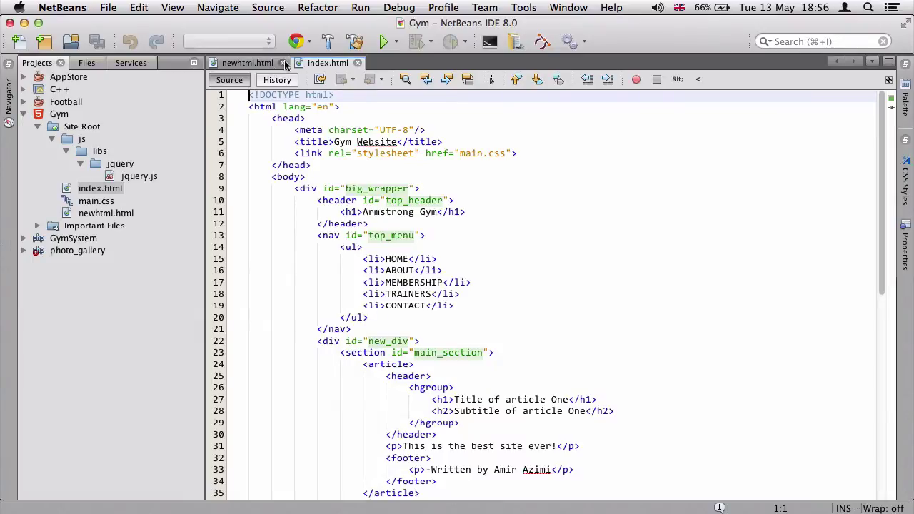
Close newhtml.html and drop jquery.js onto a new line 7 after the stylesheet link as a script tag.
left_click(282, 63)
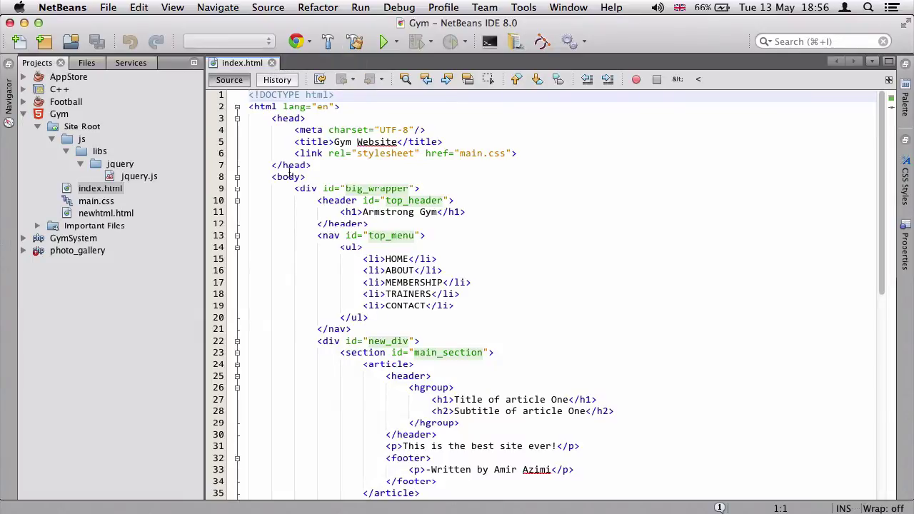
left_click(327, 118)
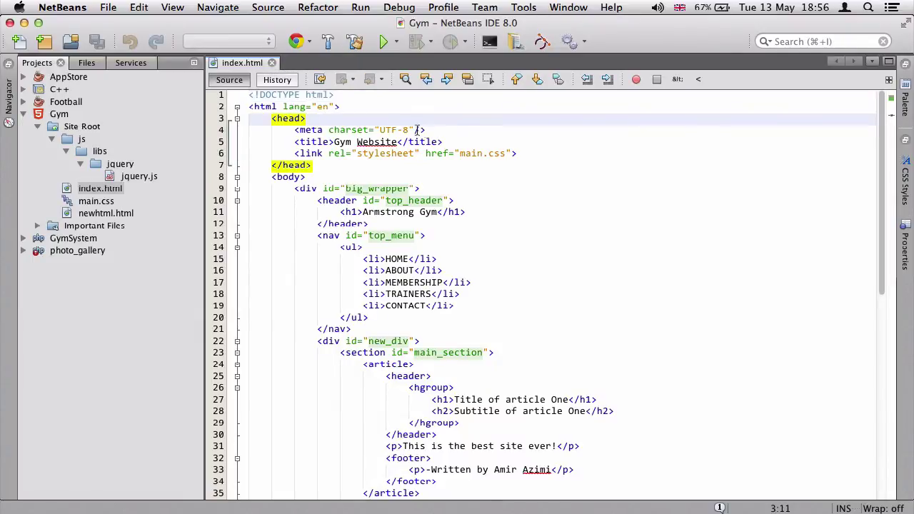
left_click(518, 152)
key("Return")
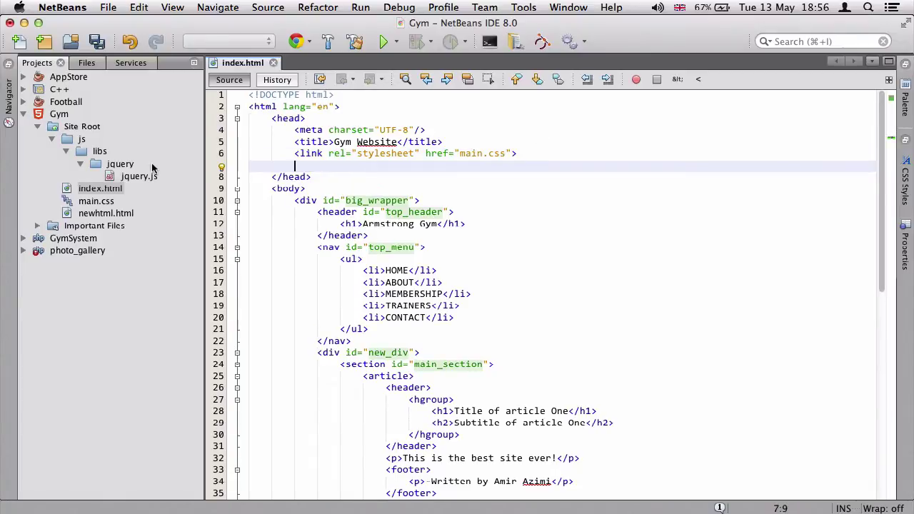
left_click_drag(133, 177, 285, 167)
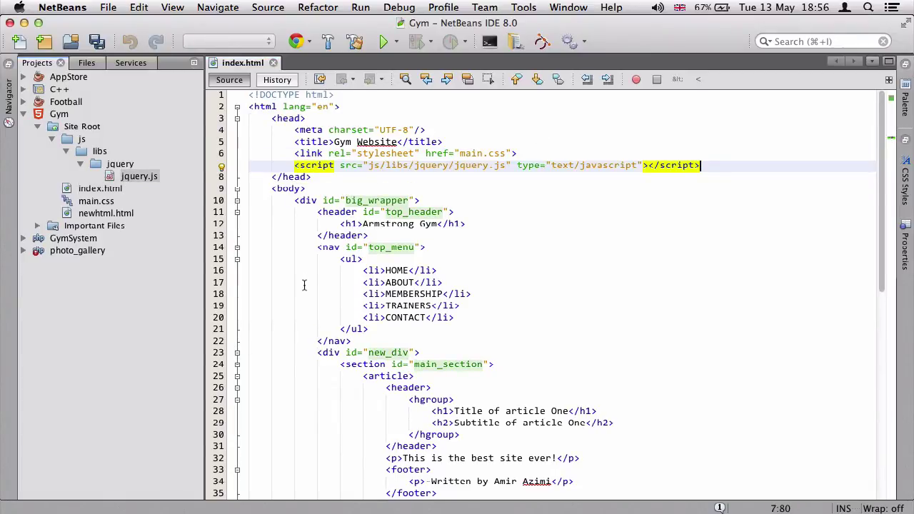
Try prefixing the script src with ../, then revert it to js/libs/jquery/jquery.js.
left_click(369, 165)
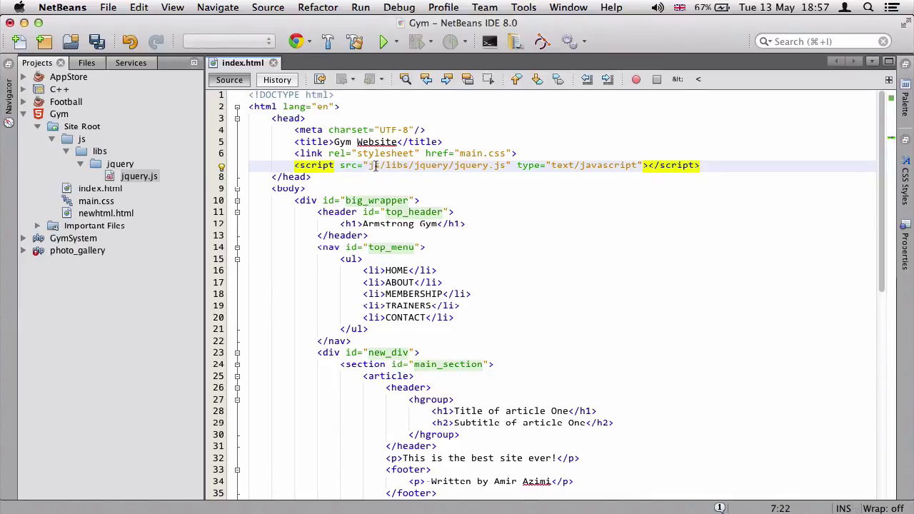
type("../")
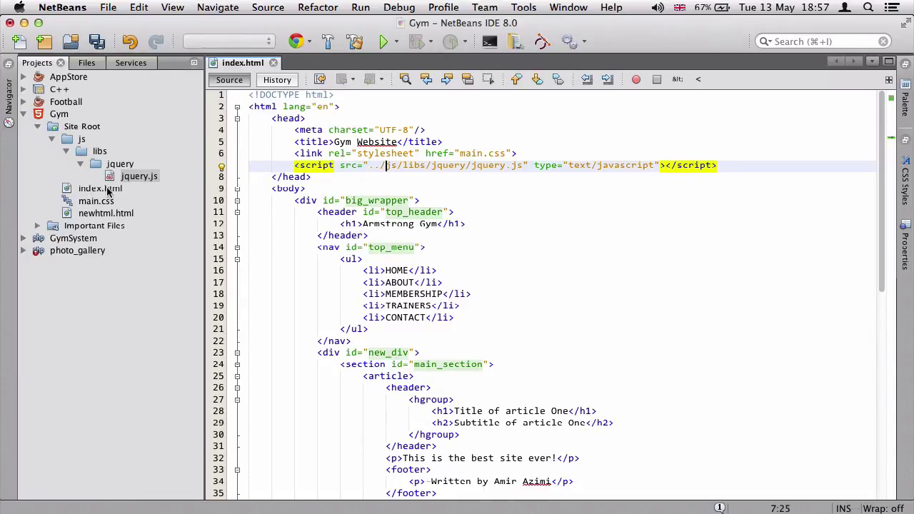
key("BackSpace")
key("BackSpace")
key("BackSpace")
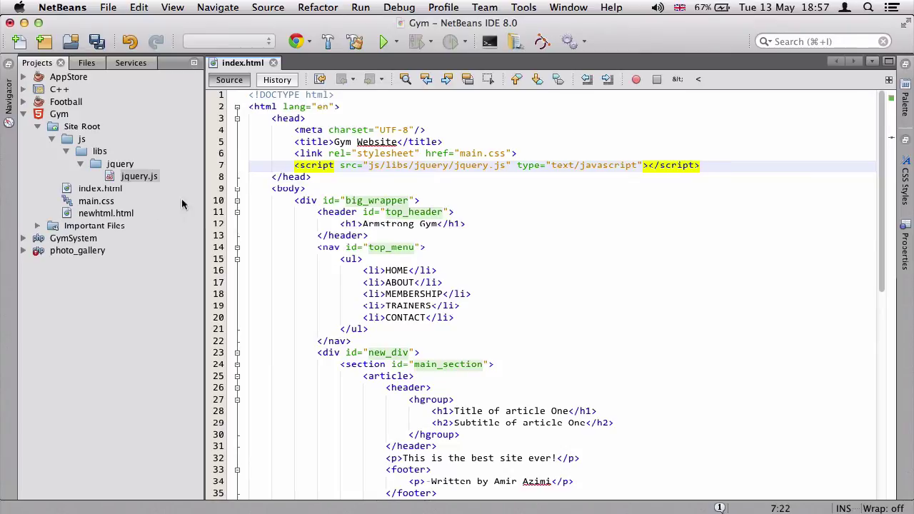
left_click_drag(713, 168, 362, 166)
left_click(363, 166)
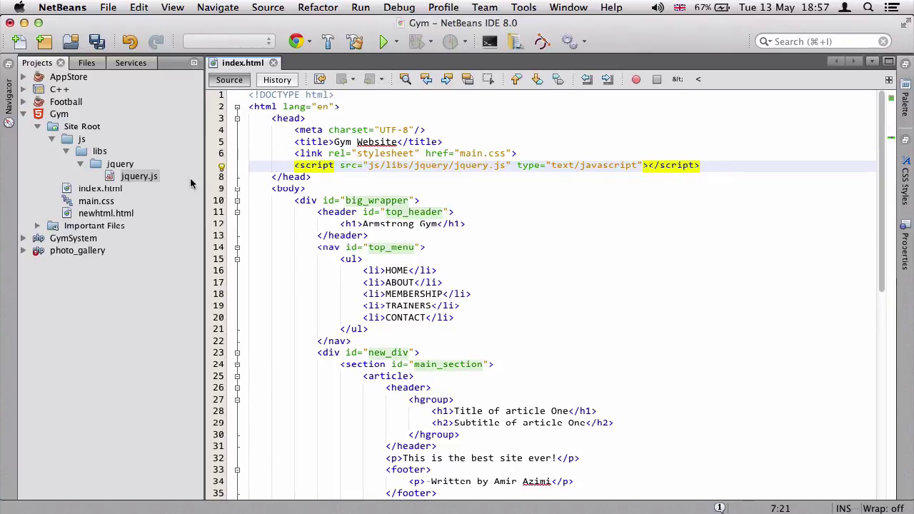